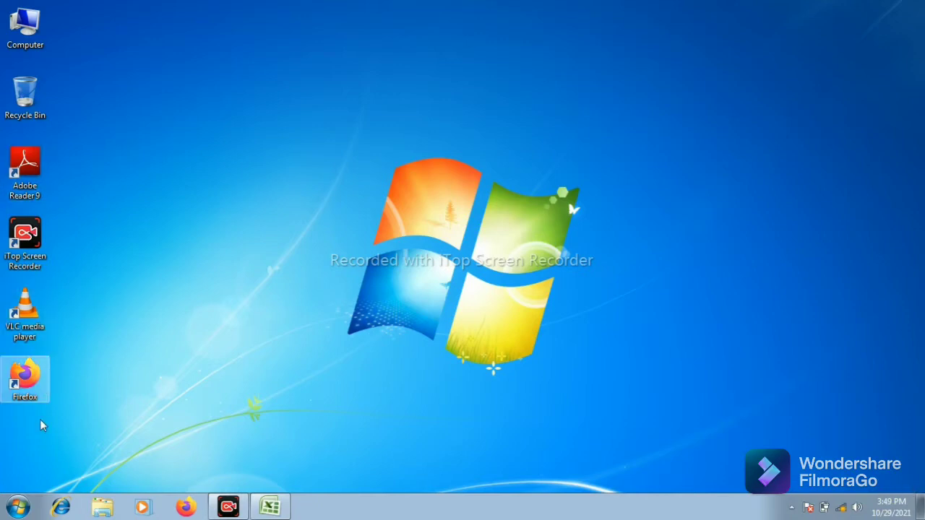
left_click(18, 510)
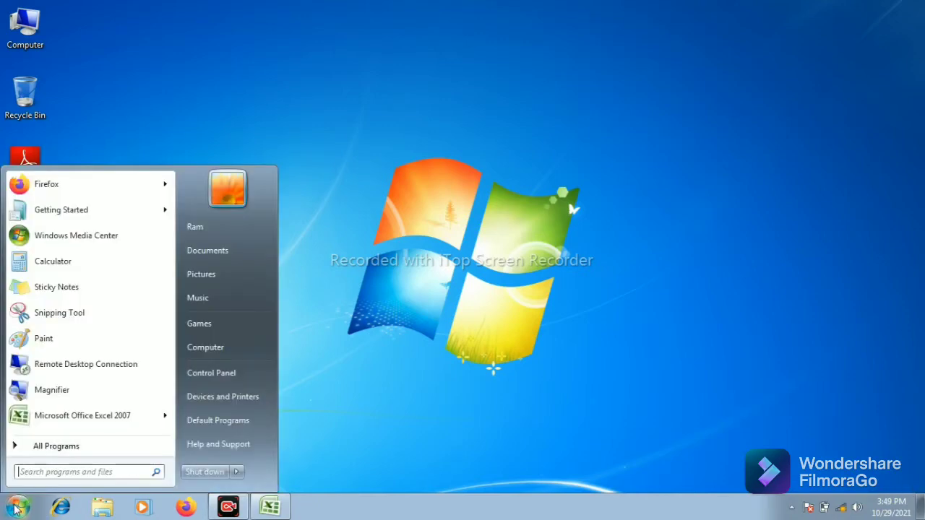
left_click(341, 315)
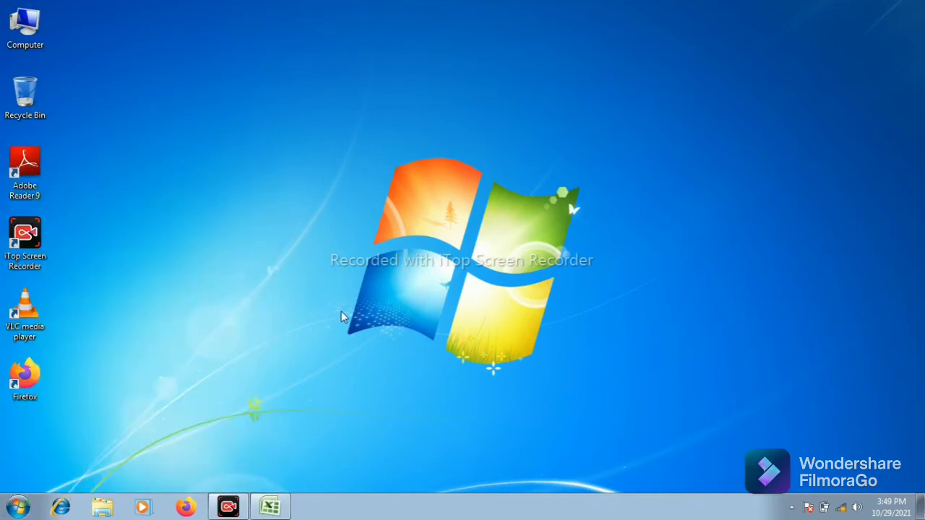
key("super+r")
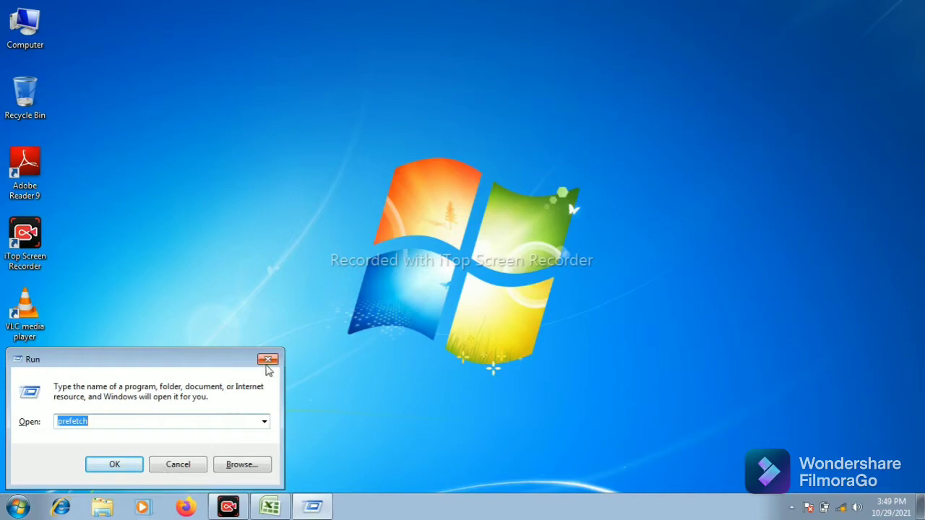
left_click(266, 362)
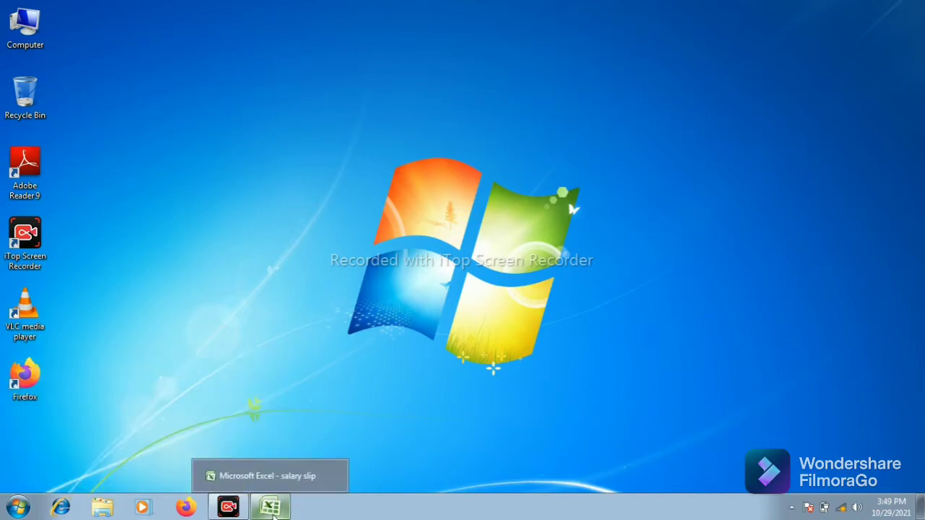
Step: Switch to the salary slip workbook in Excel and review the Sheet1 employee data and Sheet2 slip layout, selecting Emp-id cell C8
left_click(270, 505)
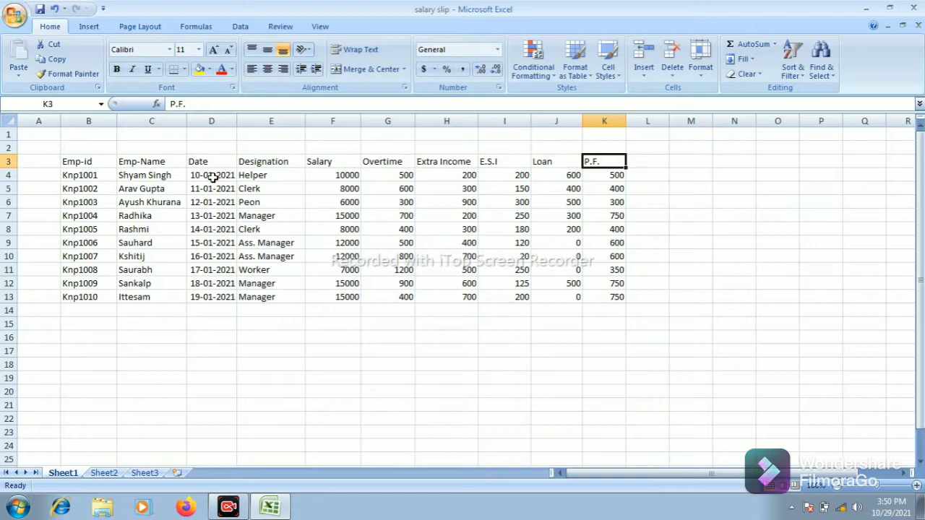
left_click(97, 476)
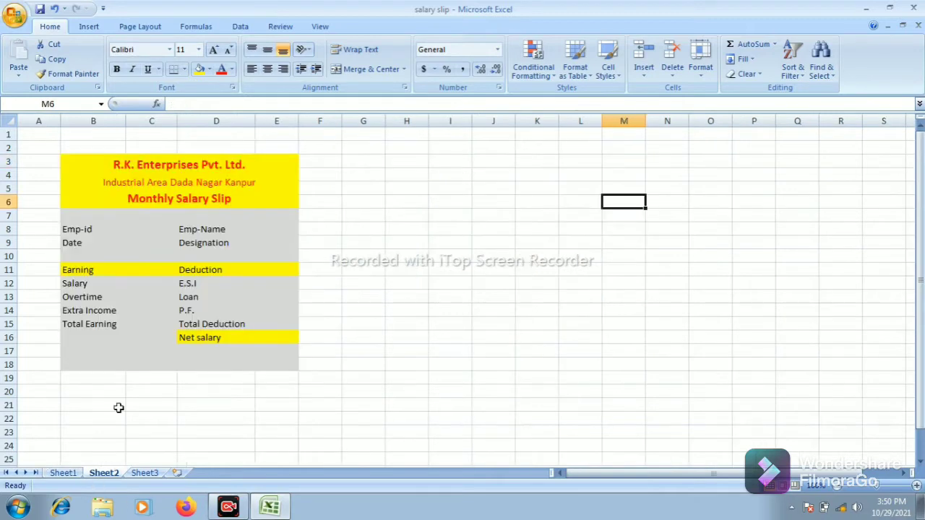
left_click(132, 227)
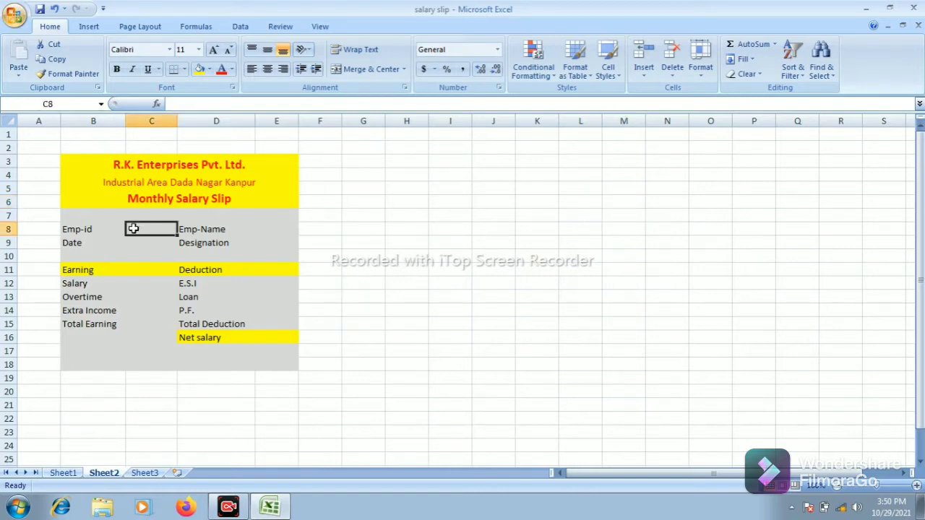
left_click(60, 476)
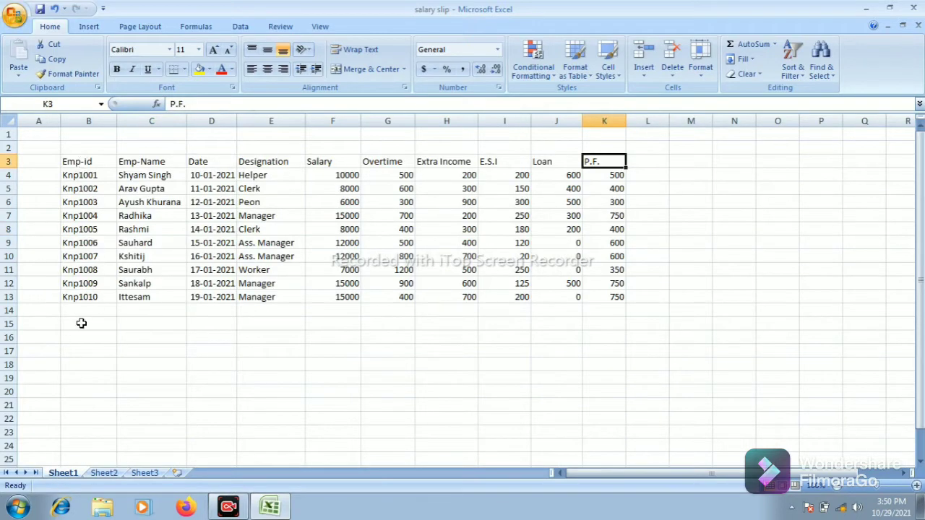
left_click(105, 474)
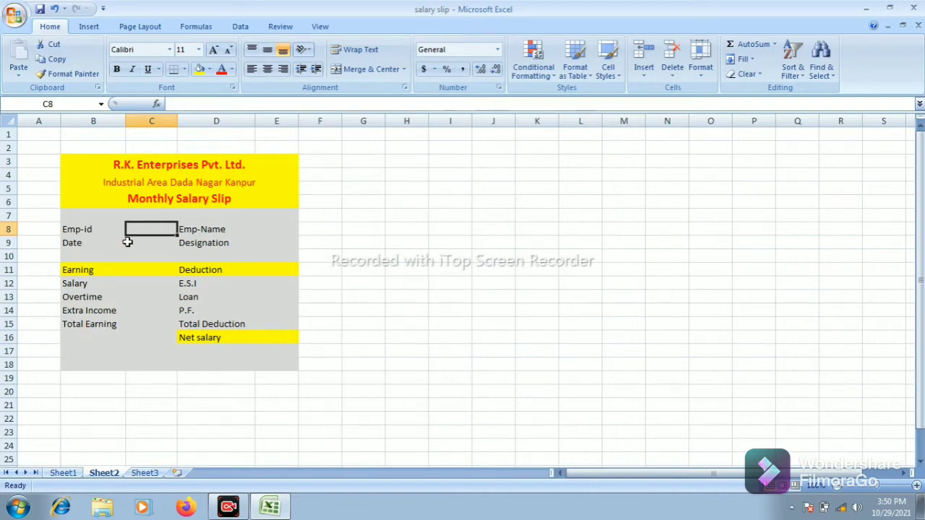
Step: Define a workbook-scope name "salary" for the employee IDs in Sheet1 cells B4:B13, copying the range reference while creating it
left_click(63, 474)
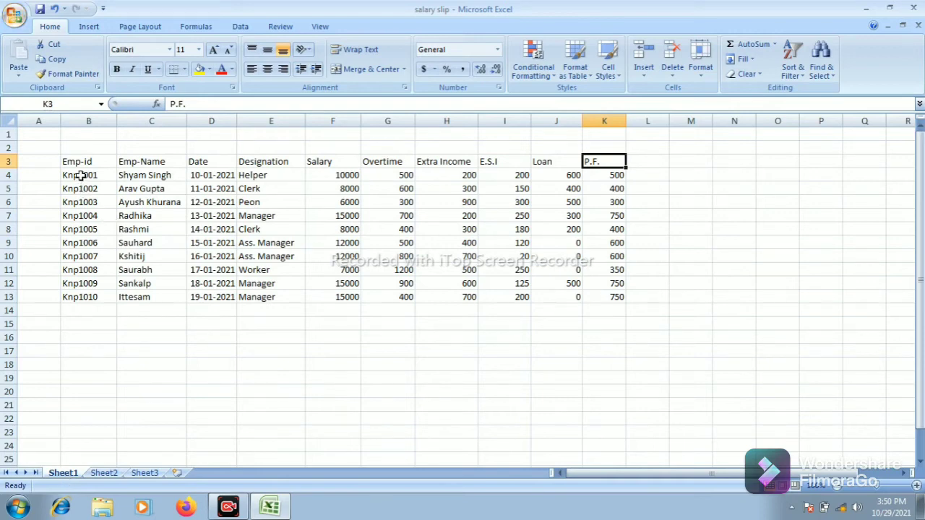
left_click_drag(80, 175, 84, 295)
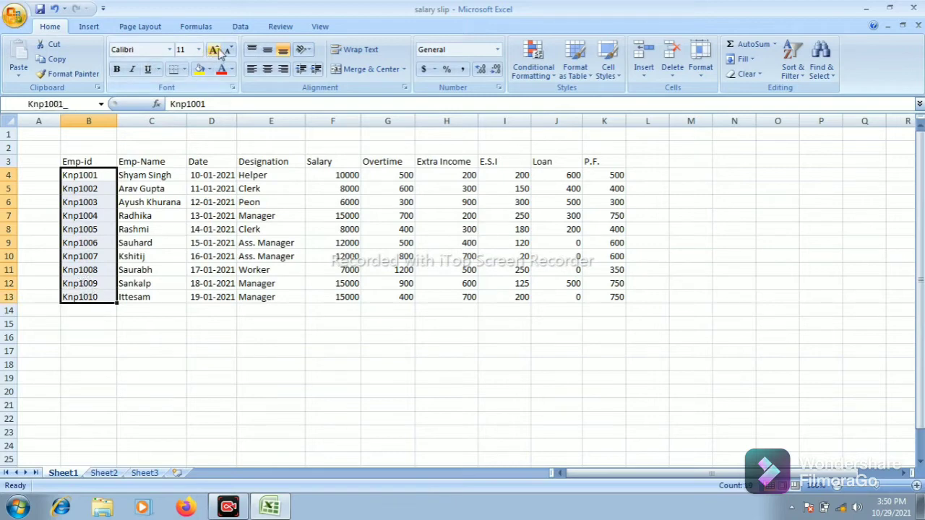
left_click(187, 29)
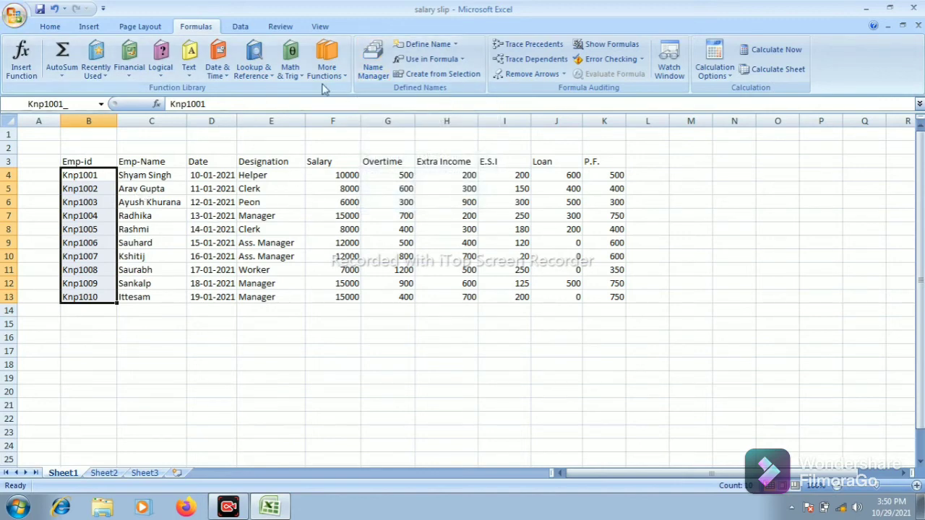
left_click(376, 64)
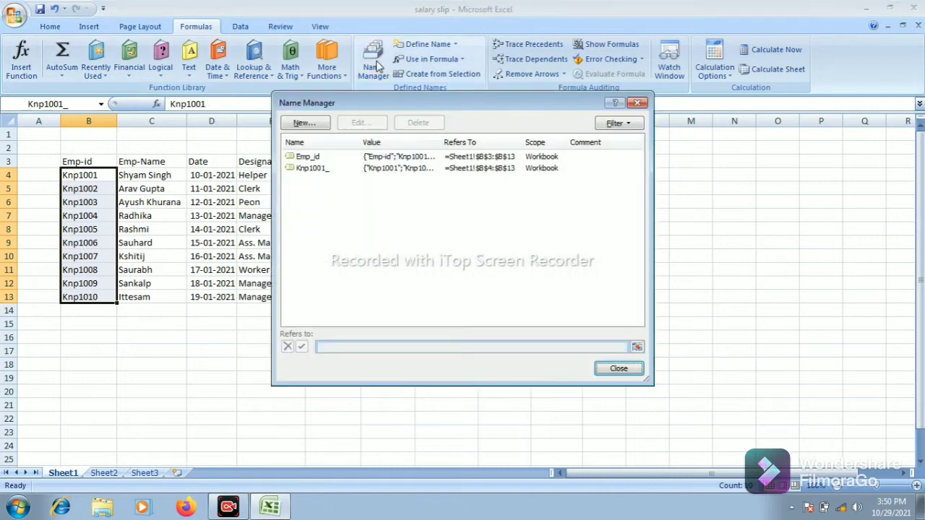
left_click(303, 124)
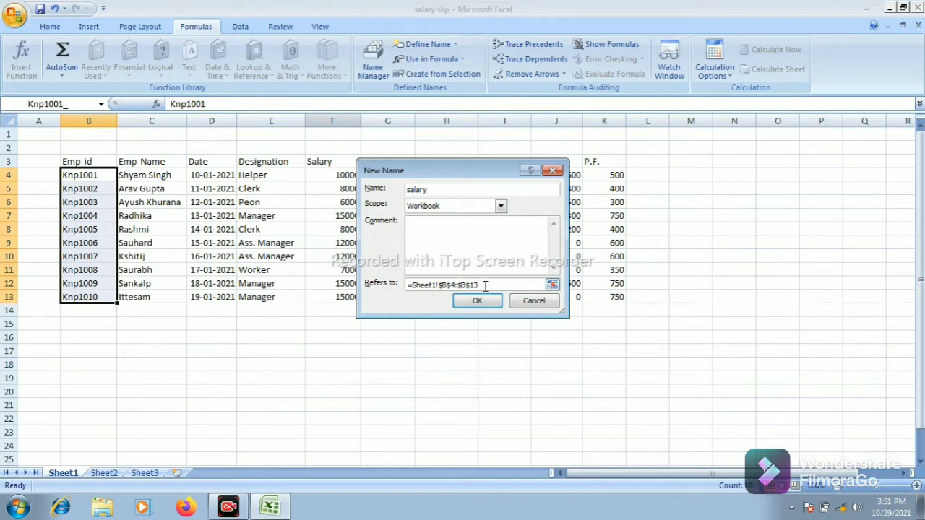
left_click_drag(485, 285, 368, 295)
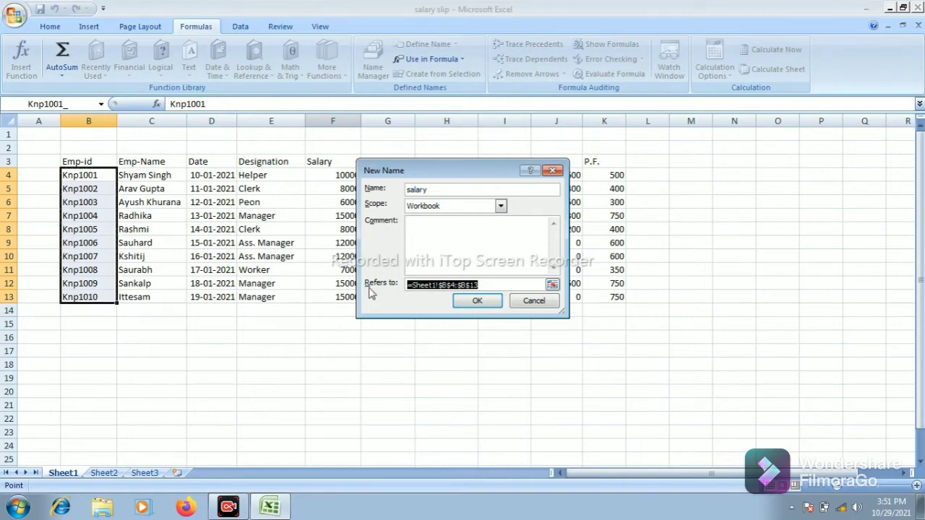
left_click(469, 302)
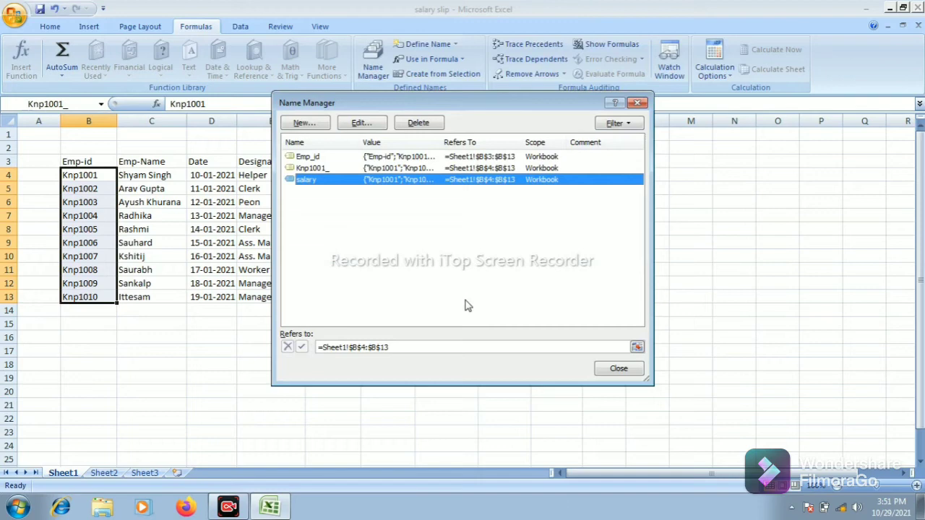
left_click(618, 369)
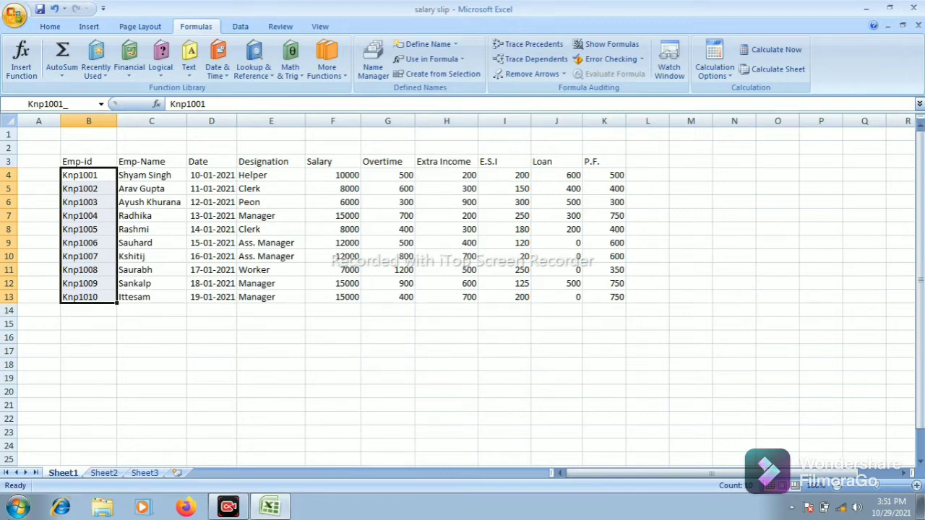
Step: Restrict the Emp-id cell C8 on Sheet2 to a dropdown list with the source =Sheet1!$B$4:$B$13 using Data Validation
left_click(101, 474)
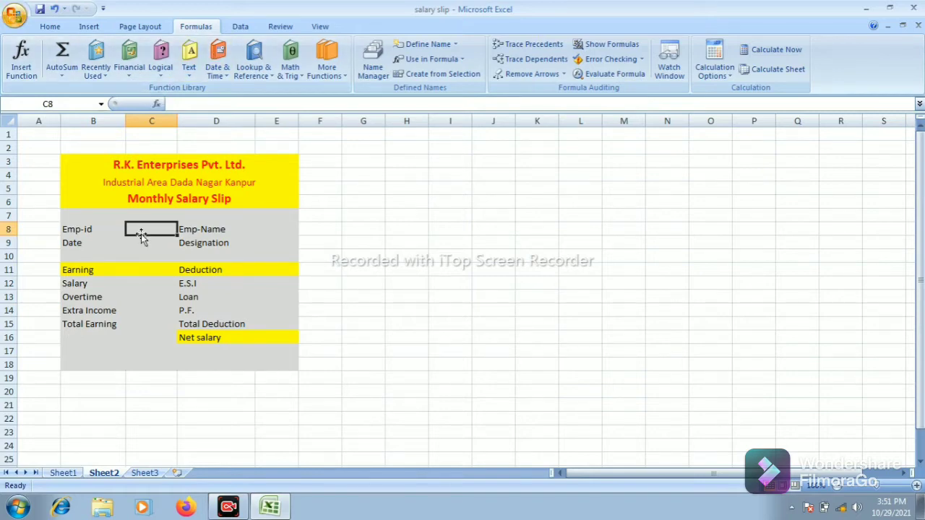
left_click(232, 28)
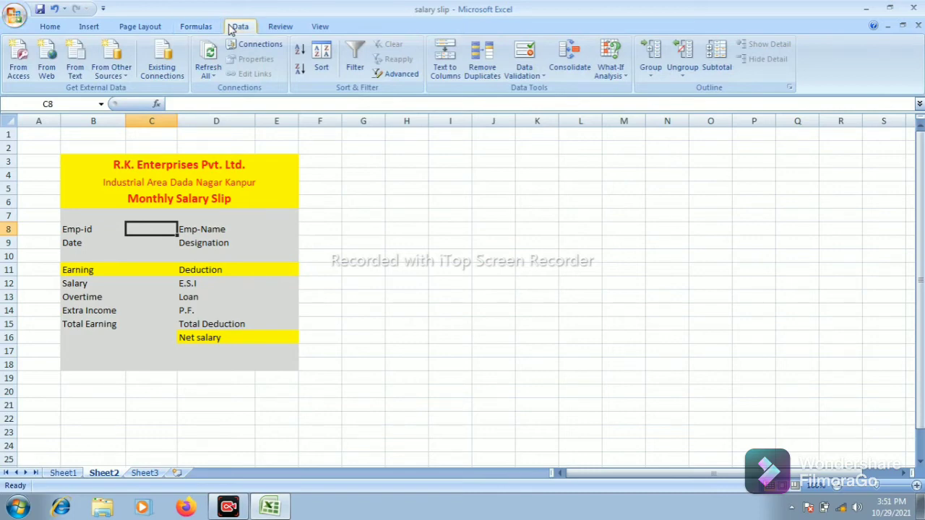
left_click(545, 80)
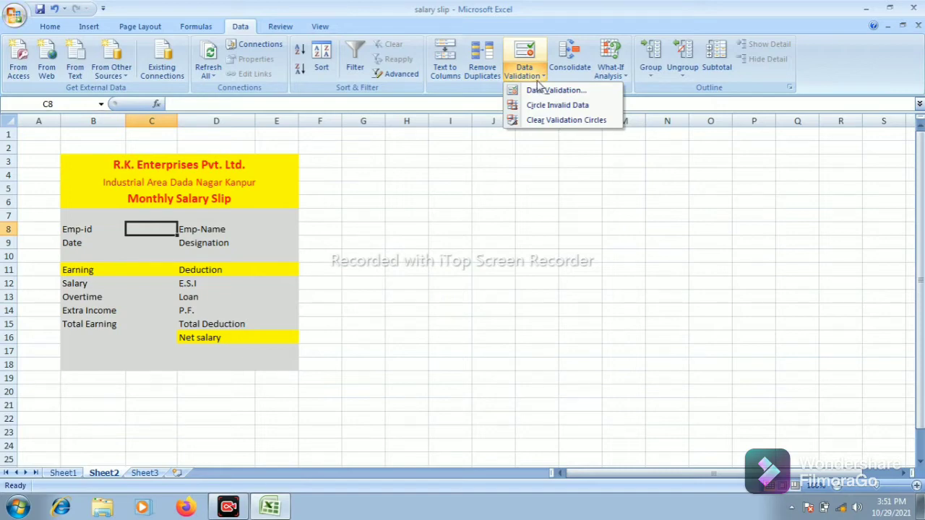
left_click(546, 90)
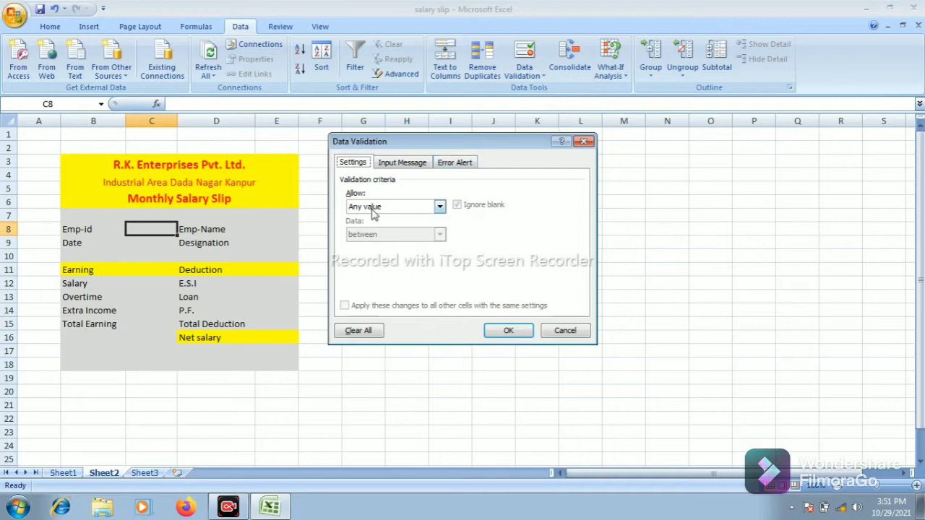
left_click(439, 208)
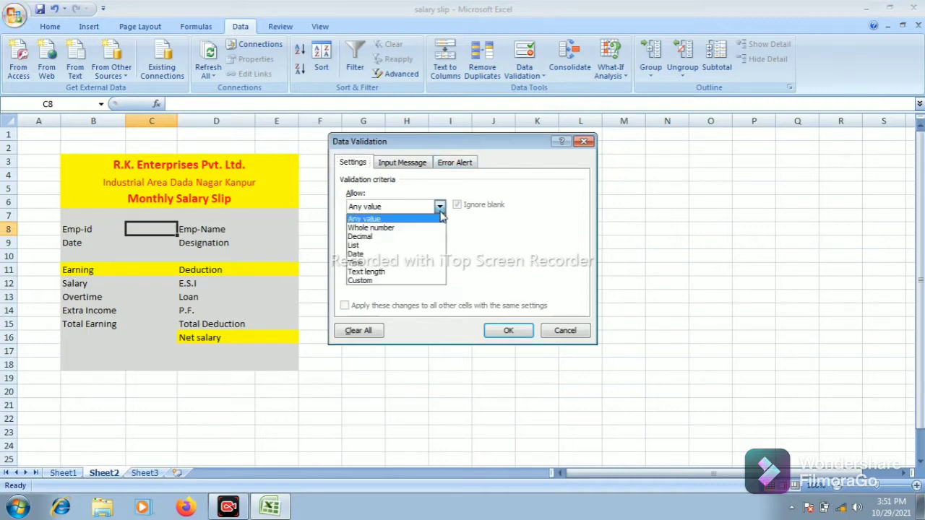
left_click(370, 247)
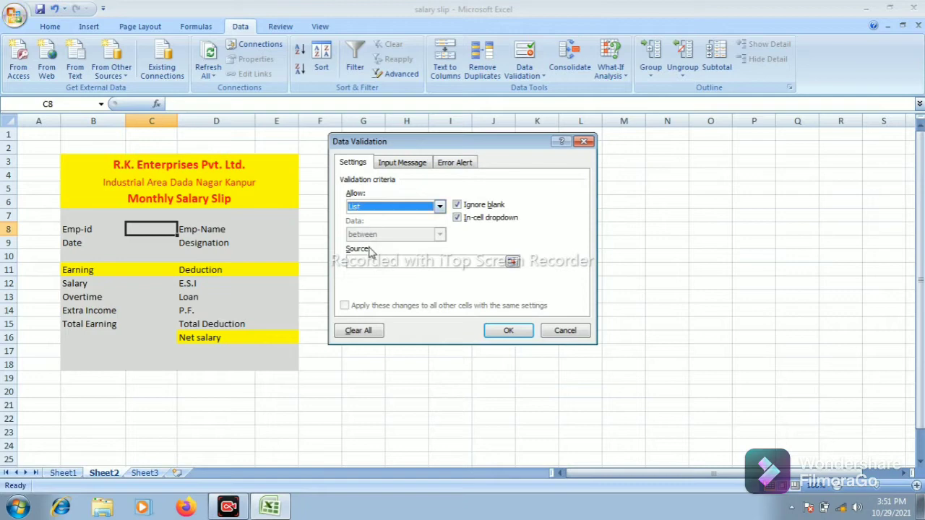
left_click(370, 261)
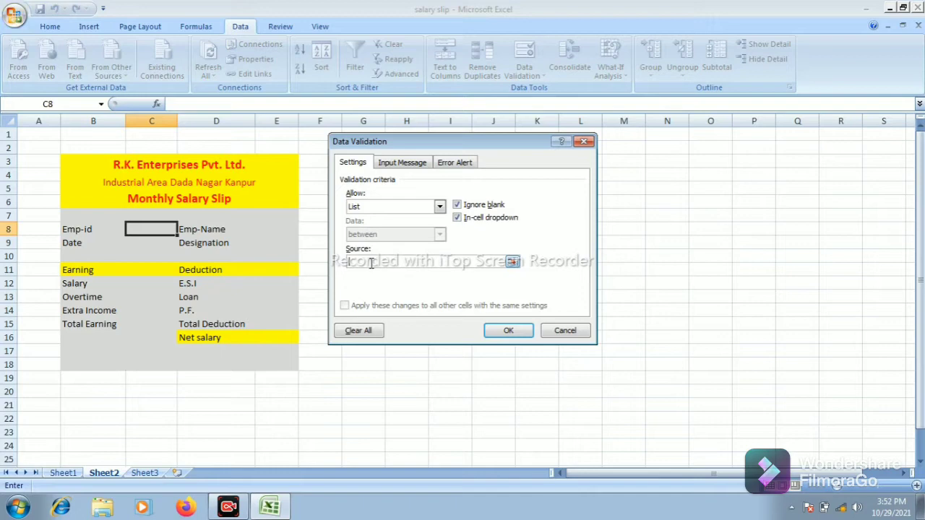
type("=Sheet1!$B$1:$B$11")
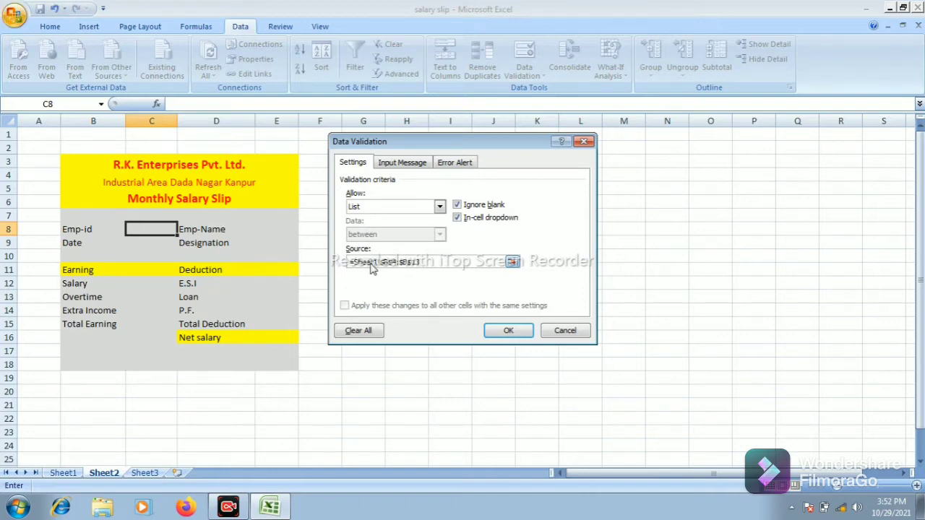
left_click(510, 332)
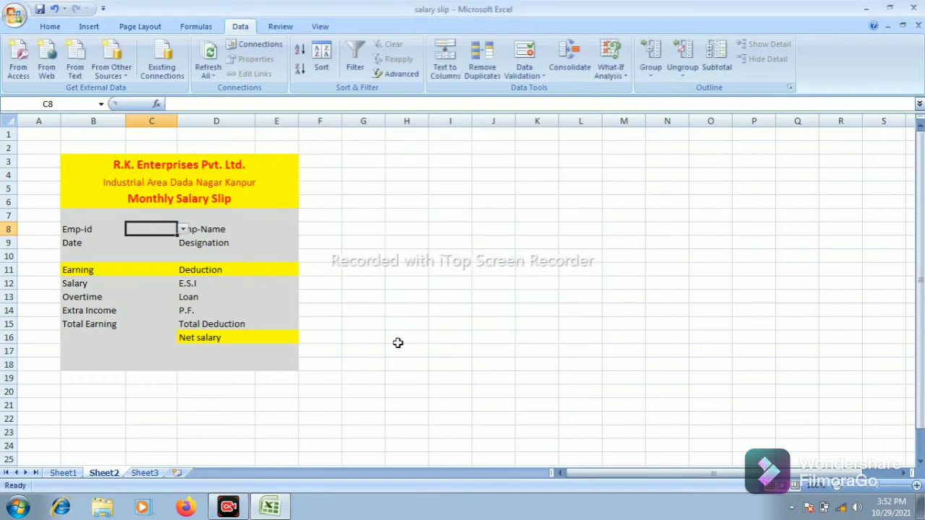
Step: Try the Emp-id dropdown in C8 by choosing the third, the seventh and finally the sixth employee's ID
left_click(183, 231)
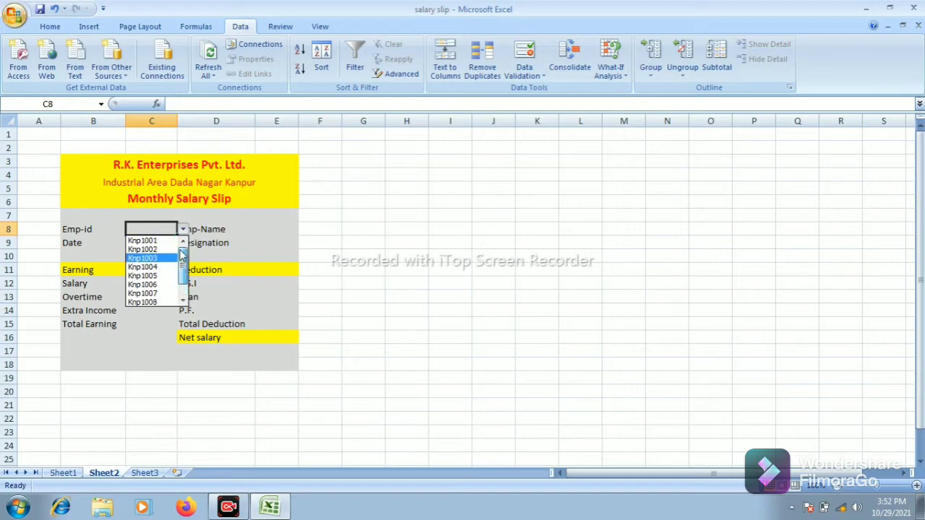
left_click(142, 258)
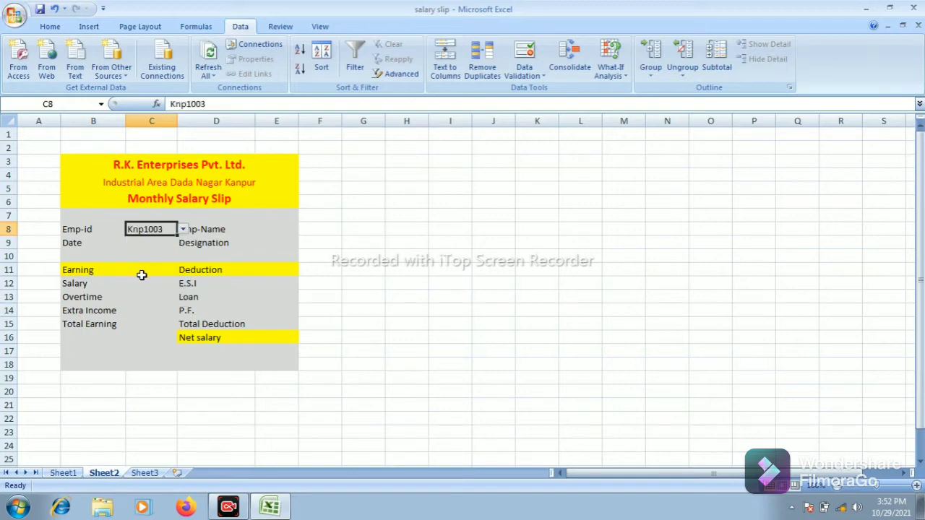
left_click(183, 229)
left_click(148, 276)
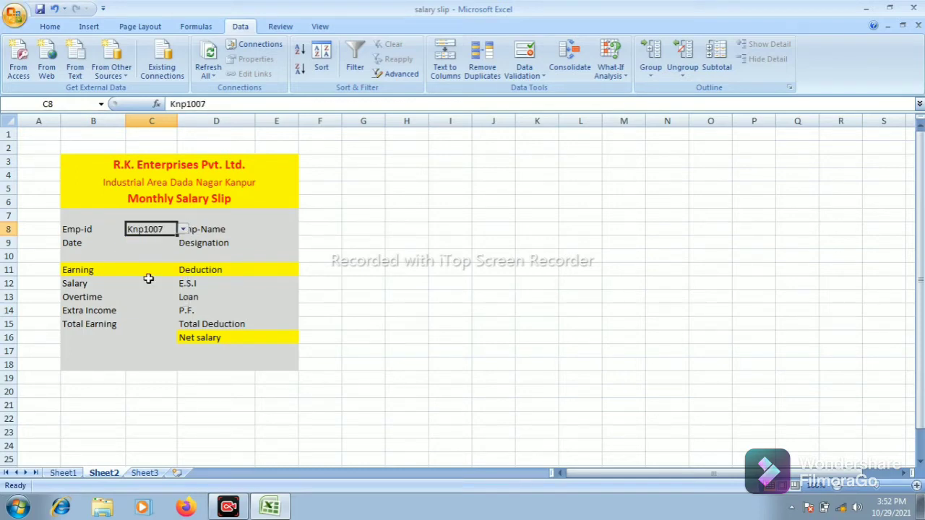
left_click(183, 230)
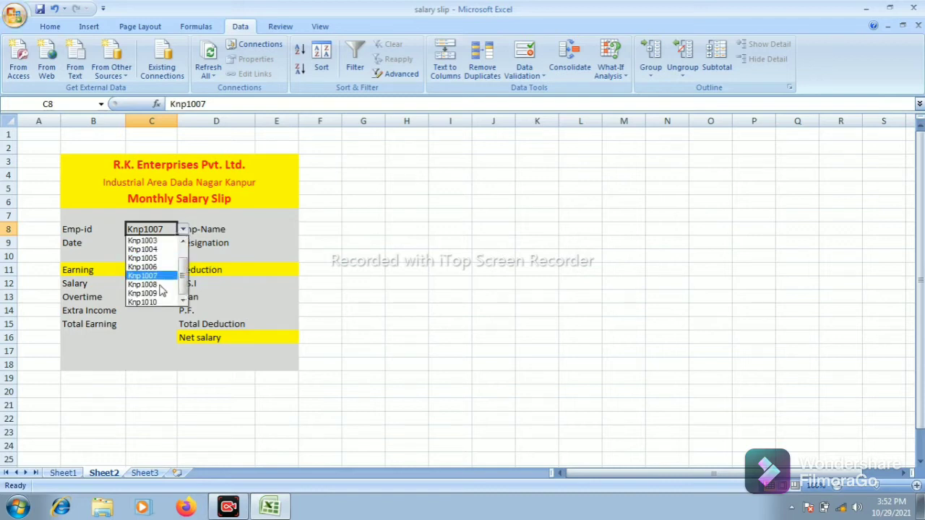
left_click(183, 229)
left_click(156, 274)
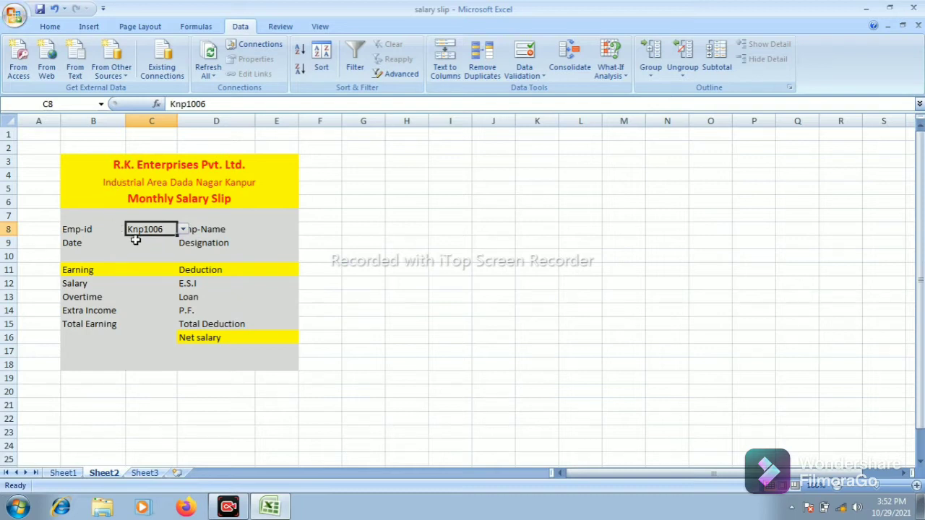
Step: Begin a VLOOKUP formula in the Emp-Name value cell E8 on Sheet2, using Emp-id cell C8 as the lookup value
left_click(265, 233)
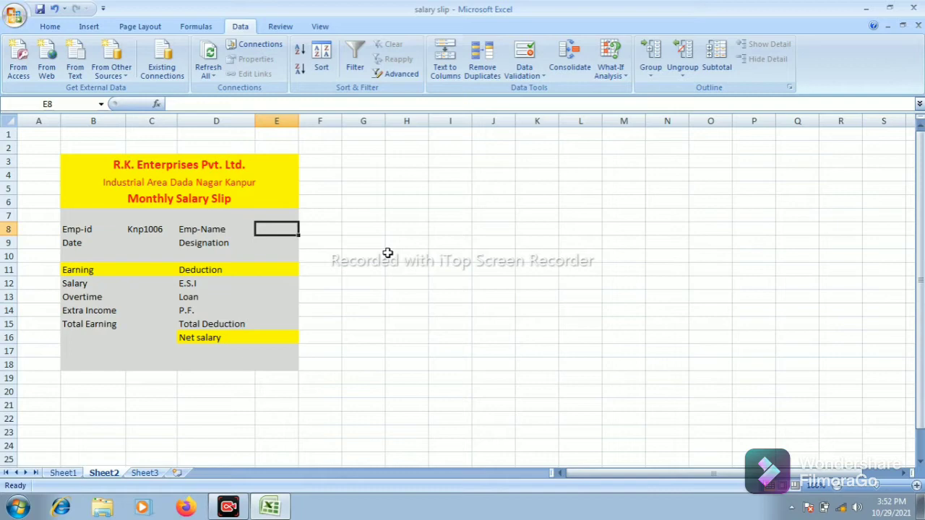
left_click(136, 231)
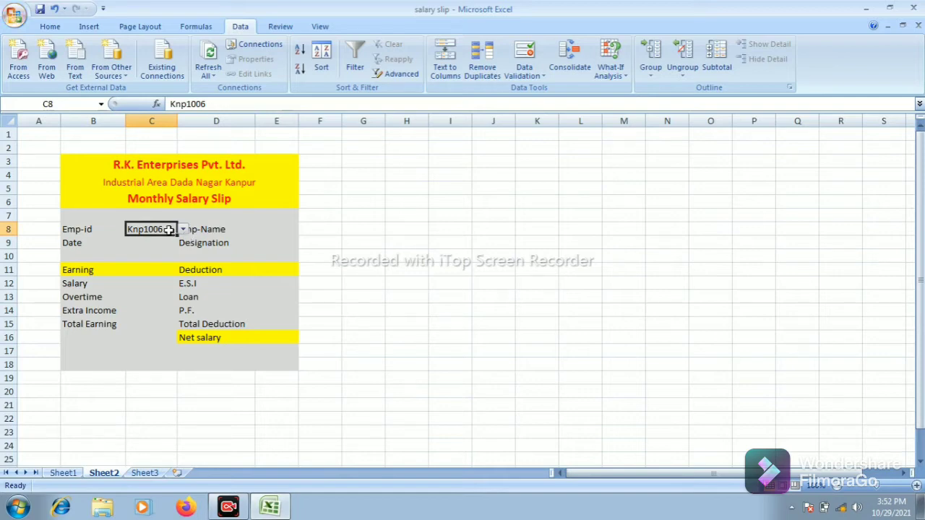
left_click(265, 229)
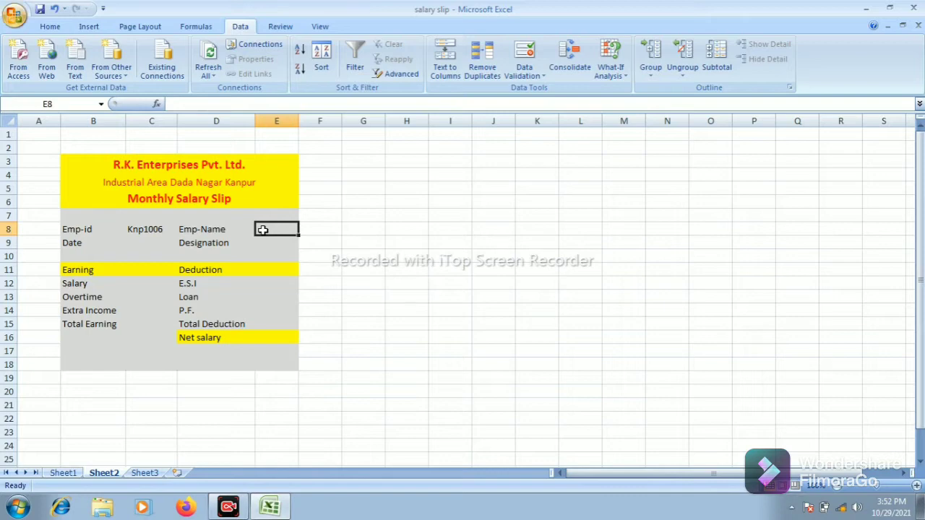
type("=vl")
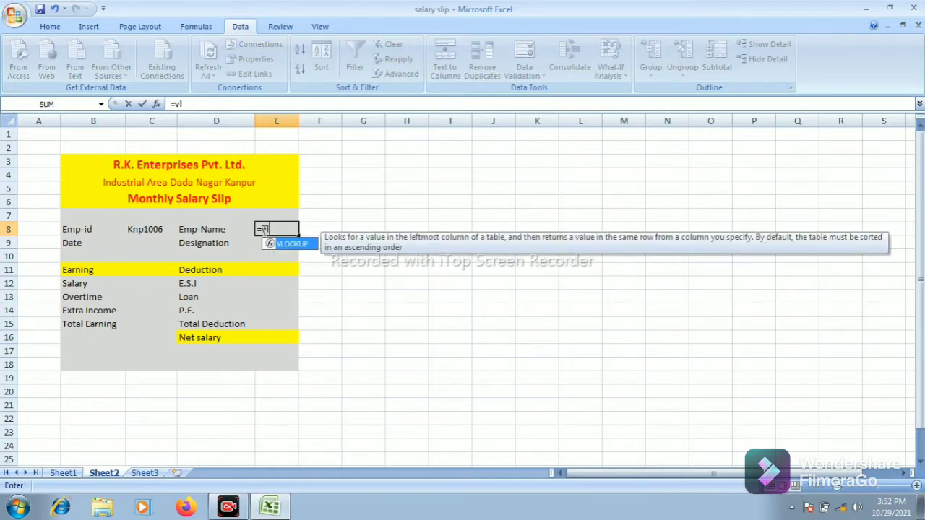
type("ookup")
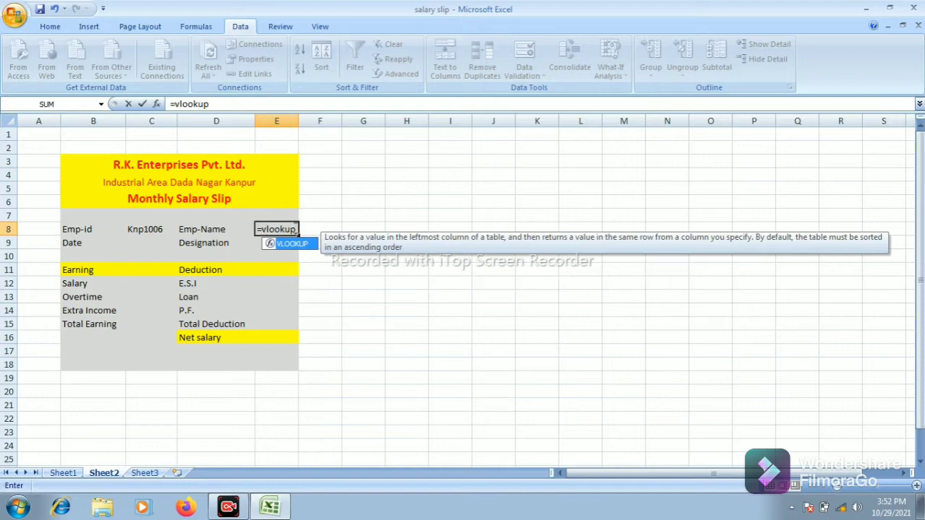
type("(")
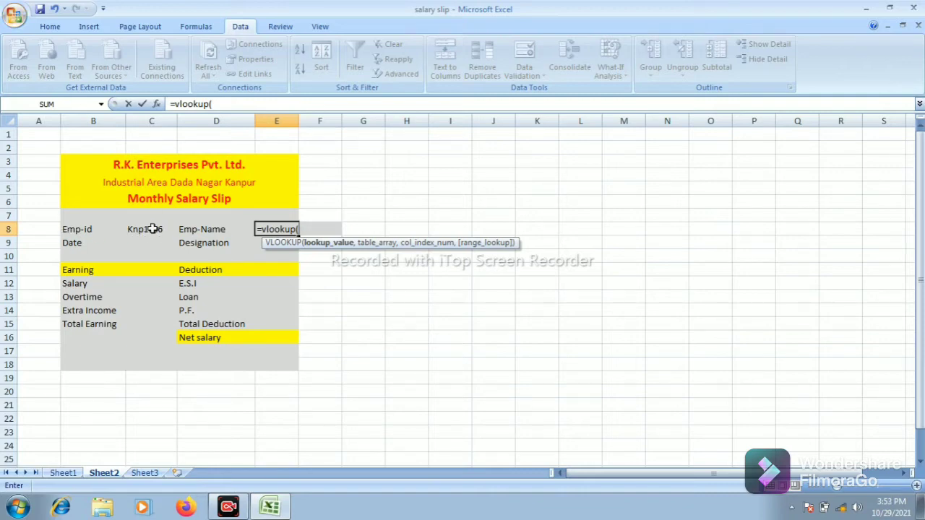
left_click(148, 230)
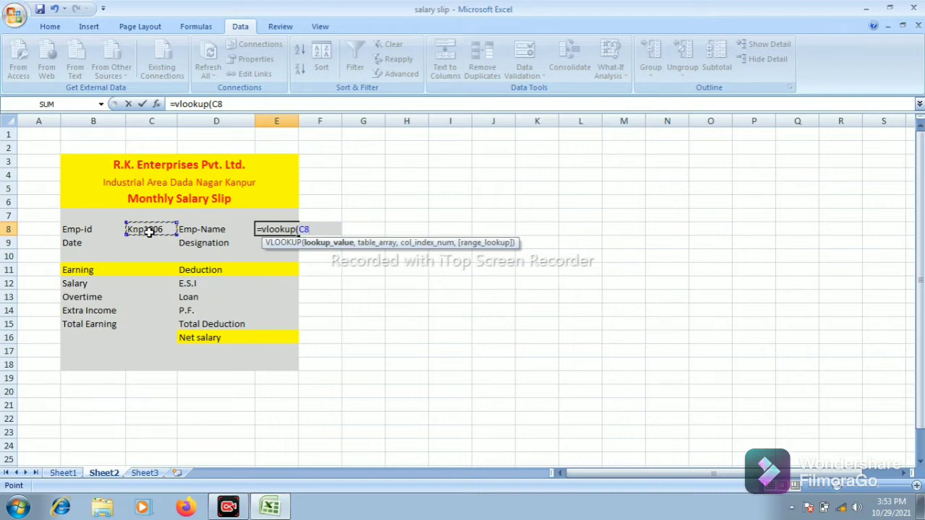
type(",")
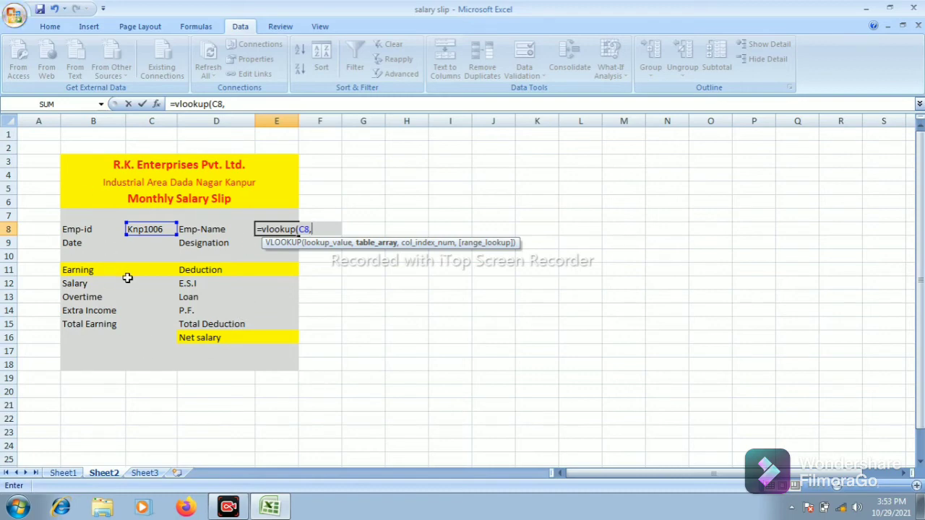
Step: Complete the E8 VLOOKUP formula with table array Sheet1!B3:K13, column index 2 and range lookup 0
left_click(65, 473)
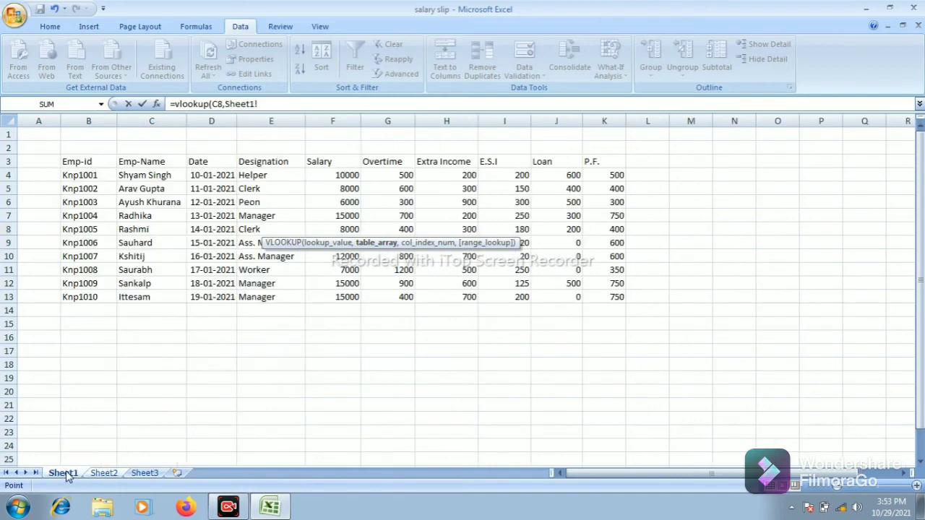
left_click(260, 103)
left_click(258, 103)
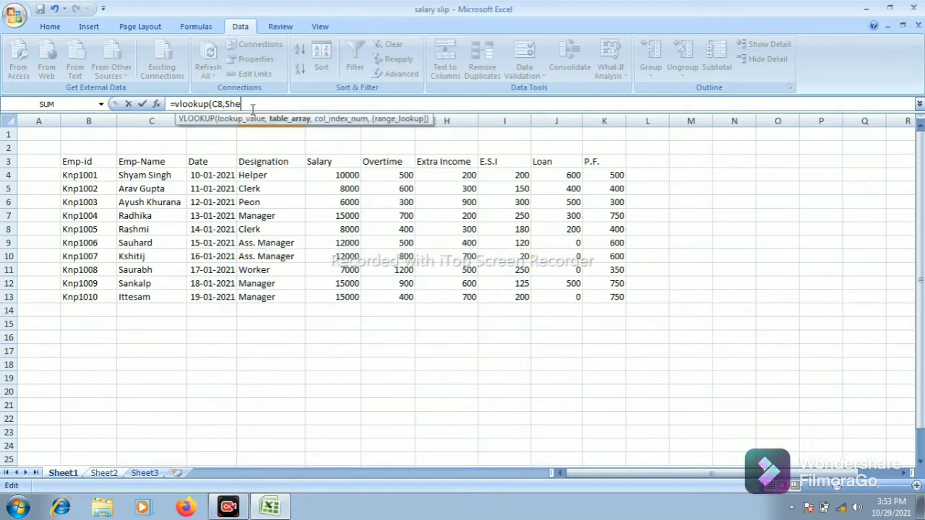
key("BackSpace")
key("BackSpace")
key("BackSpace")
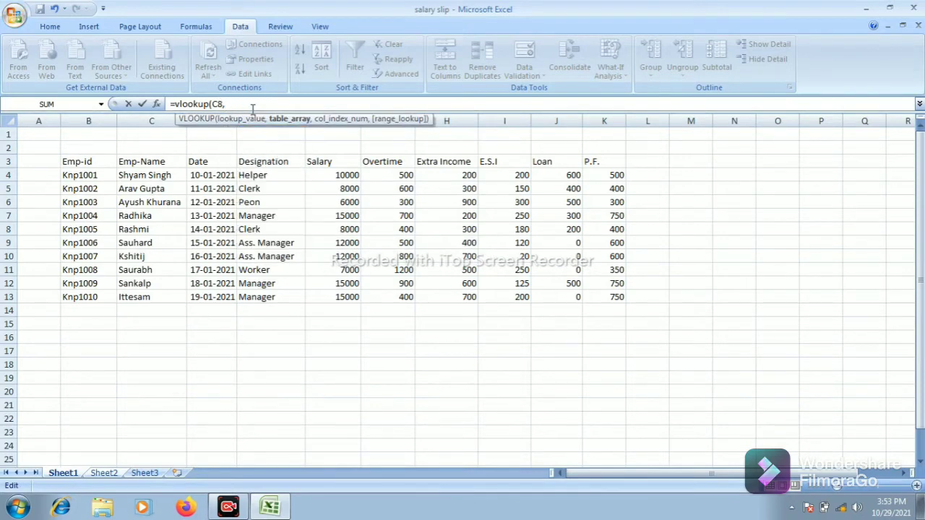
left_click(73, 162)
left_click_drag(74, 161, 593, 296)
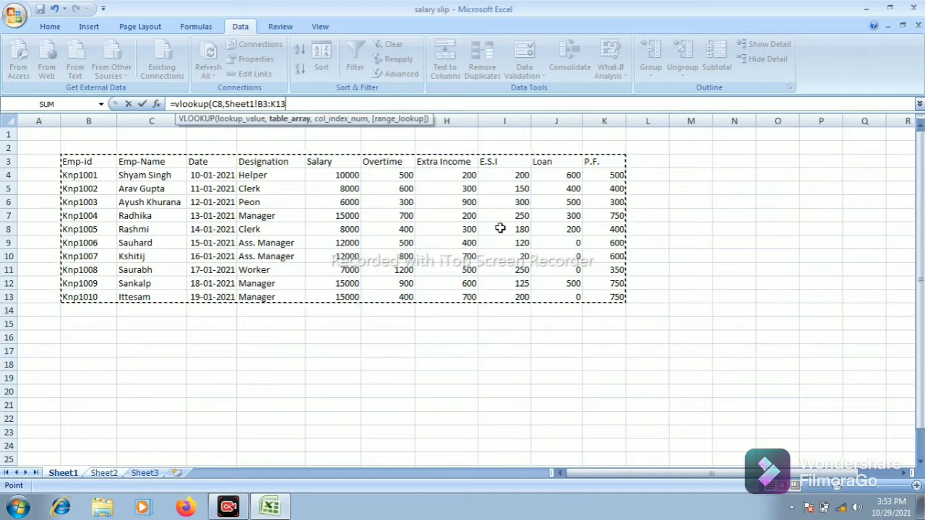
type(",")
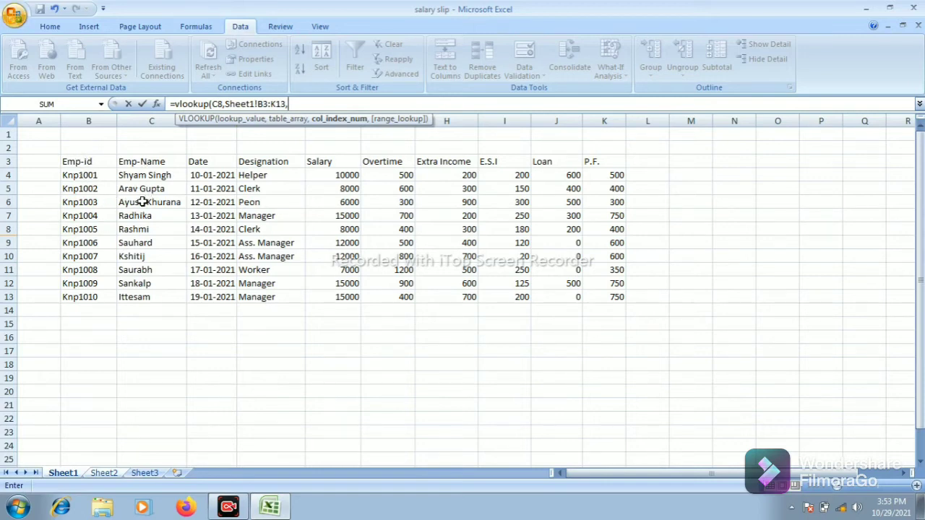
type(",")
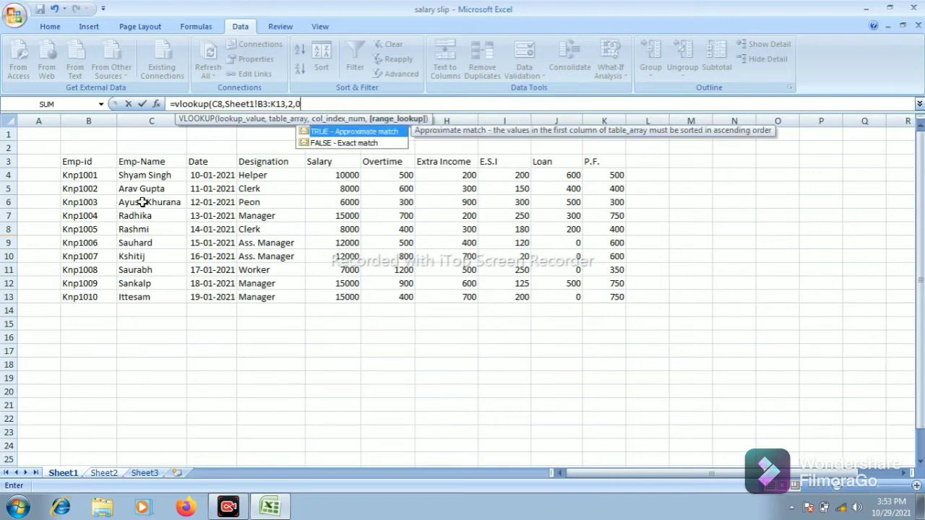
type("0)")
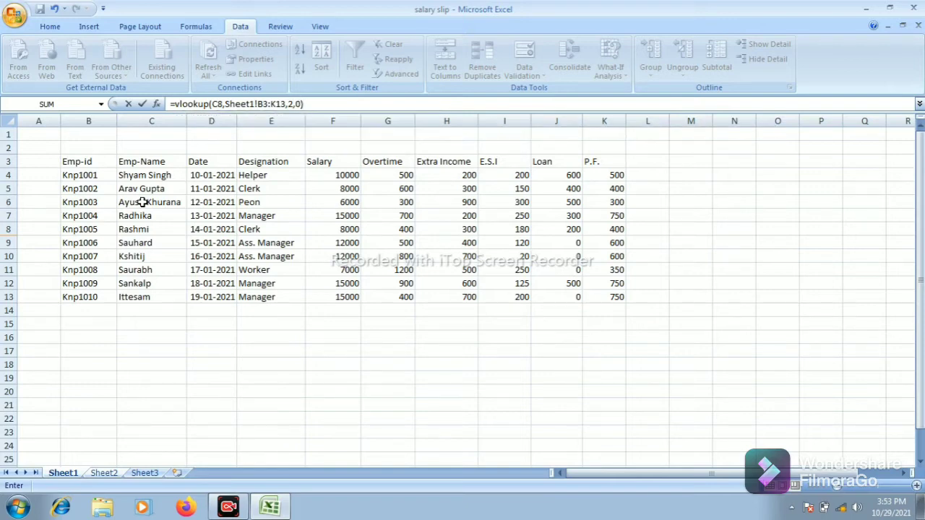
key("Return")
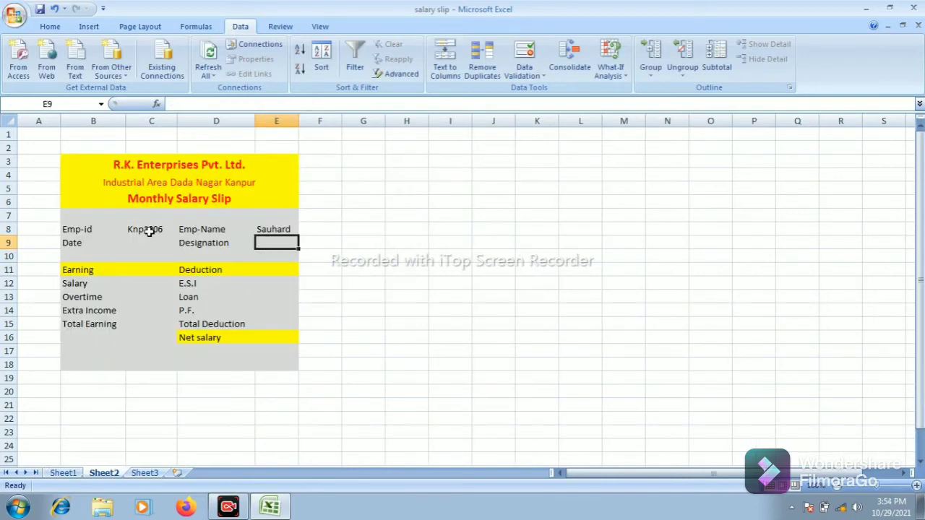
Step: Test the Emp-Name lookup by choosing the fourth, the sixth and again the fourth employee's ID from the C8 dropdown
left_click(148, 231)
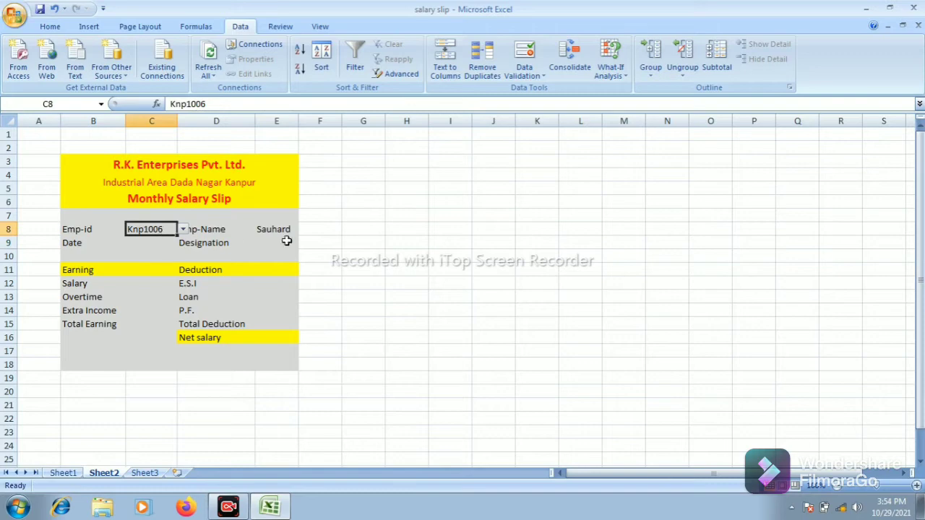
left_click(266, 229)
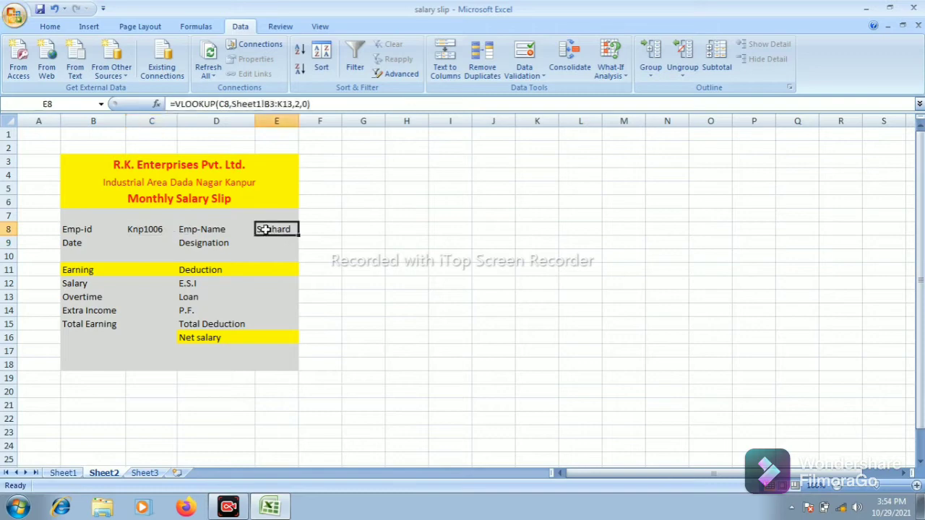
left_click(160, 231)
left_click(183, 230)
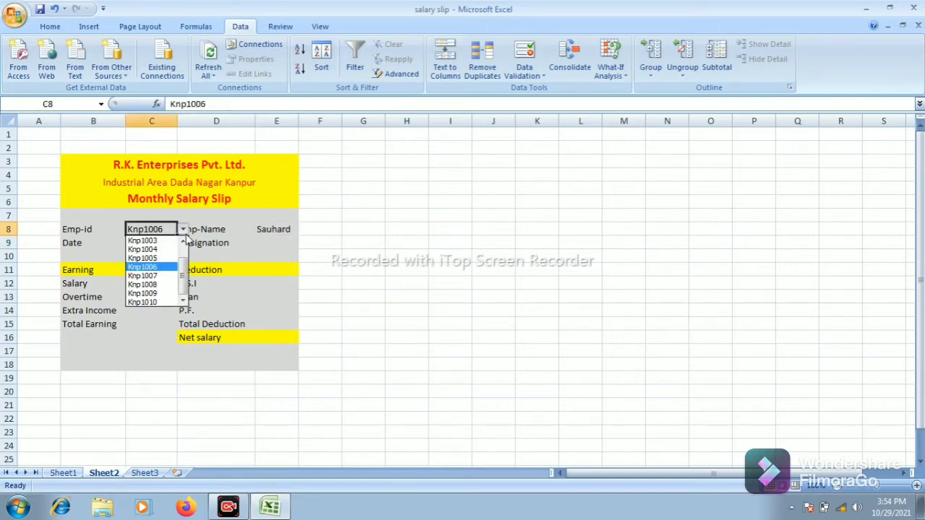
left_click(161, 255)
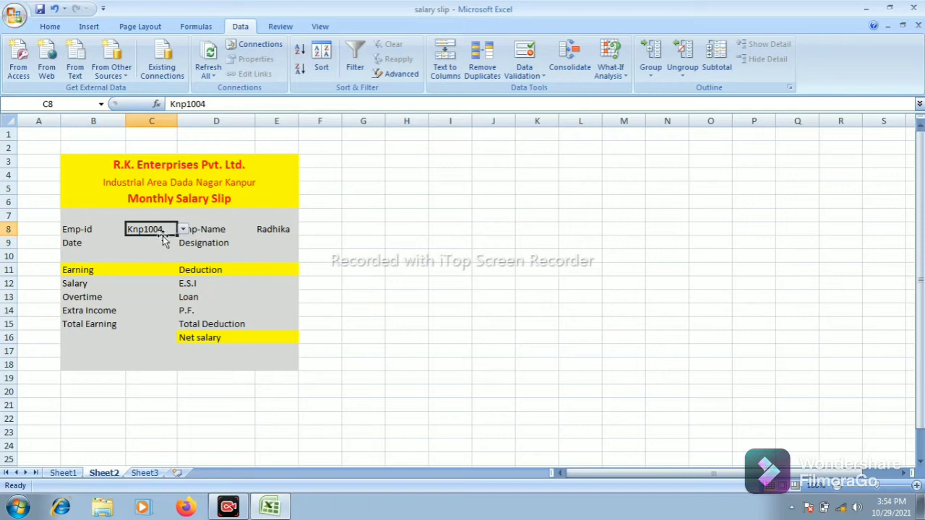
left_click(276, 231)
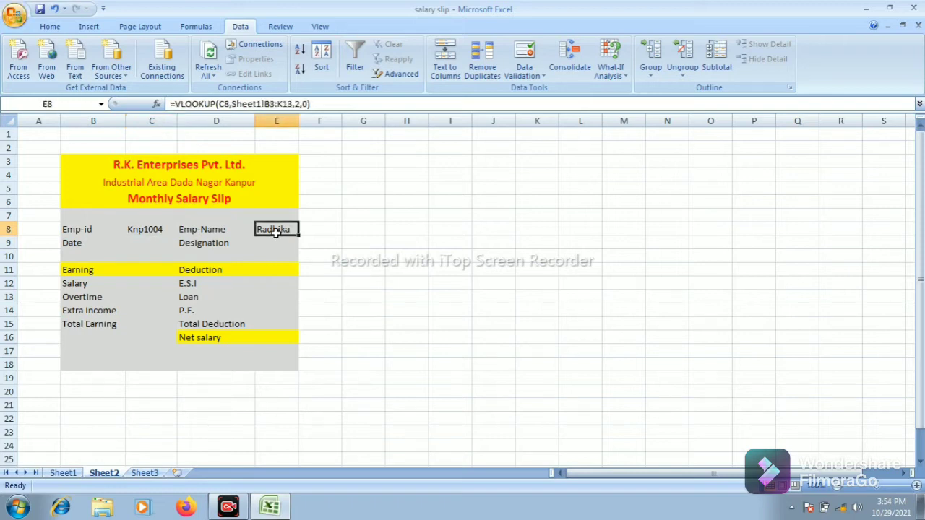
left_click(148, 230)
left_click(183, 230)
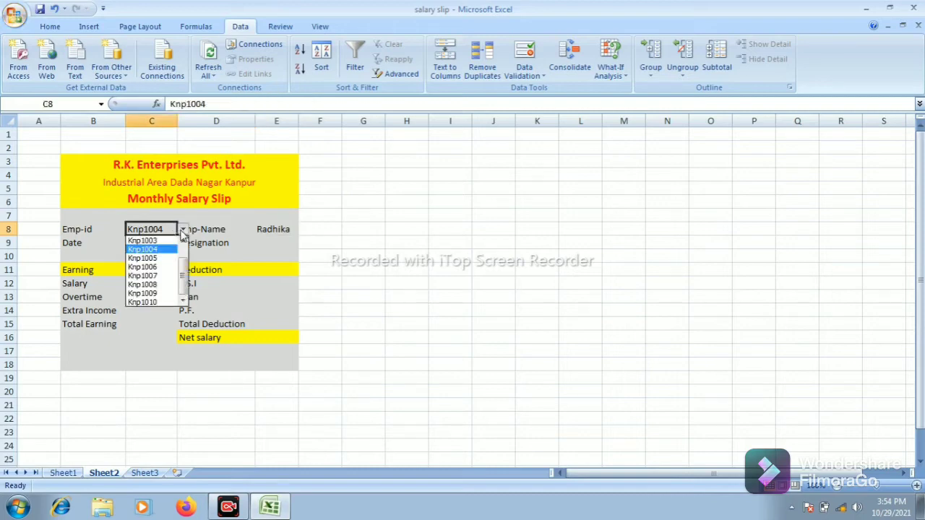
left_click(154, 268)
left_click(273, 232)
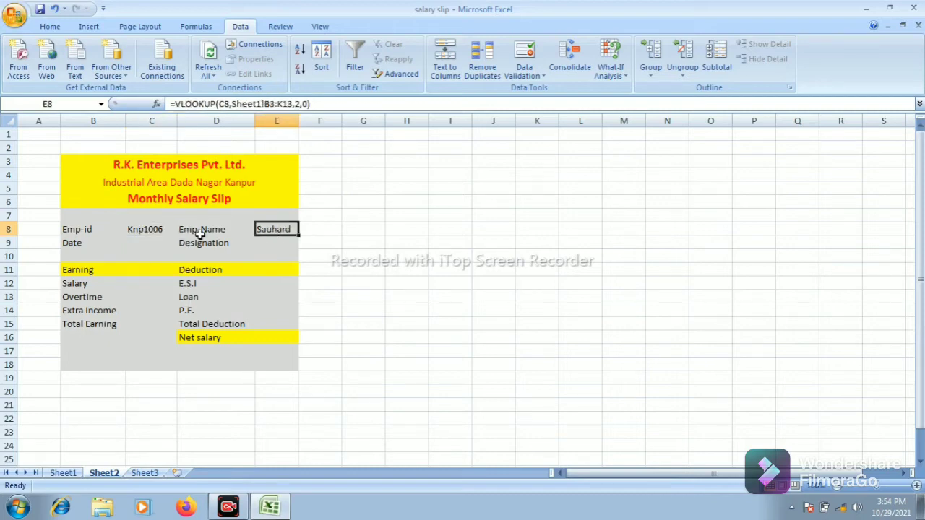
left_click(158, 229)
left_click(184, 230)
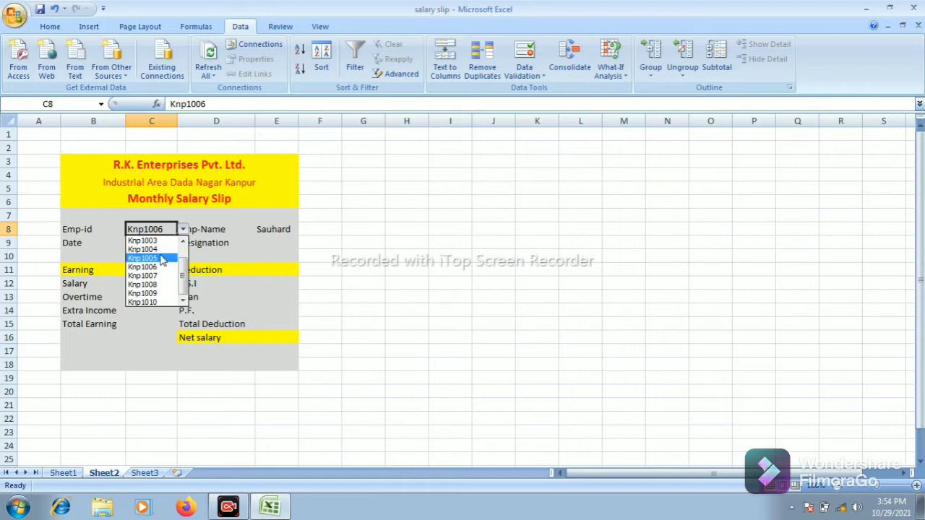
left_click(153, 250)
Step: Enter the formula =VLOOKUP(C8,Sheet1!B3:K13,3,0) in the Date value cell C9 of the salary slip
left_click(148, 243)
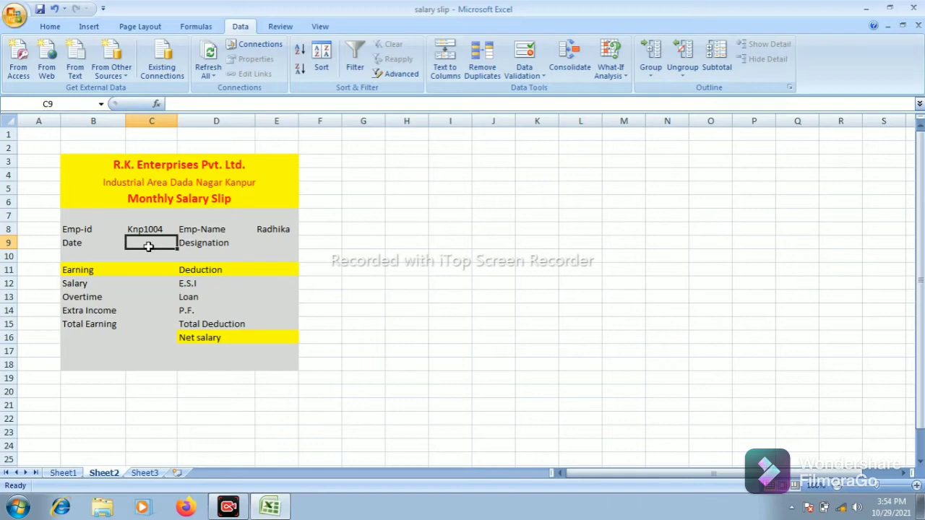
type("=")
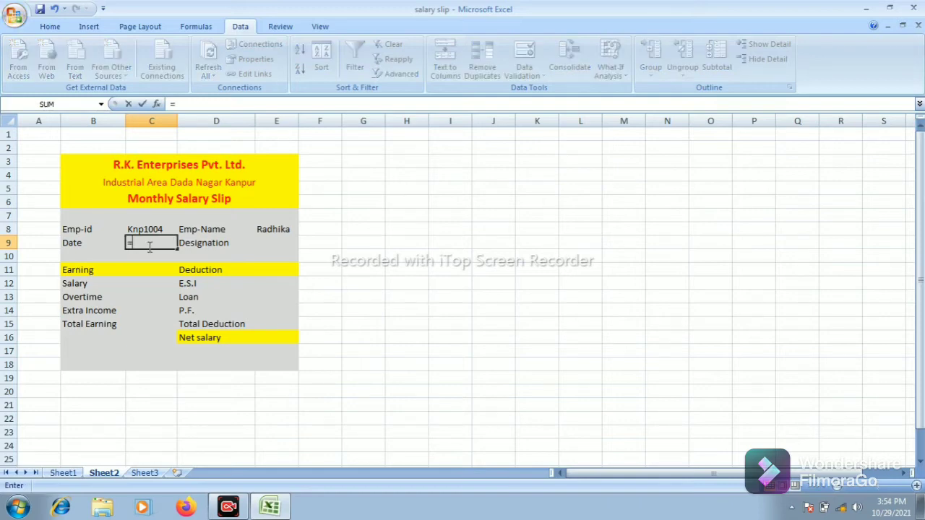
type("vloo")
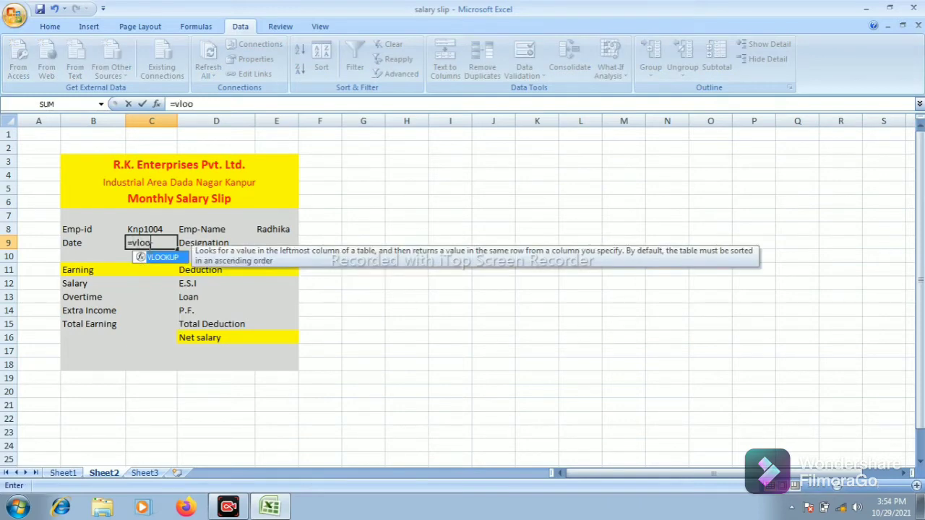
type("kup(")
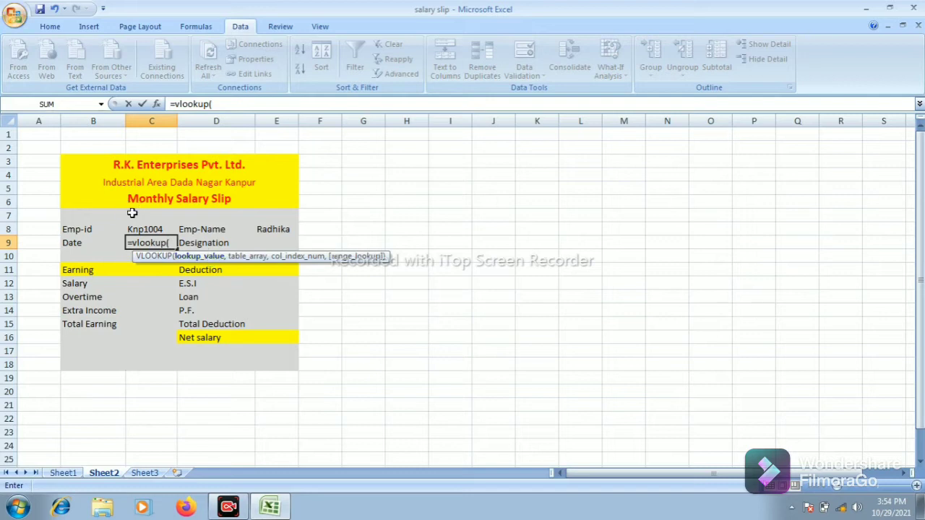
left_click(147, 230)
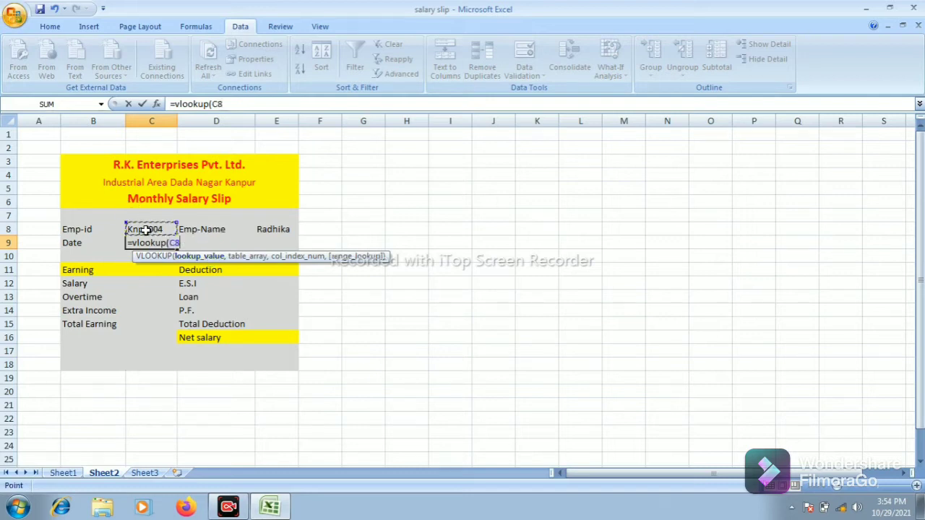
type(",")
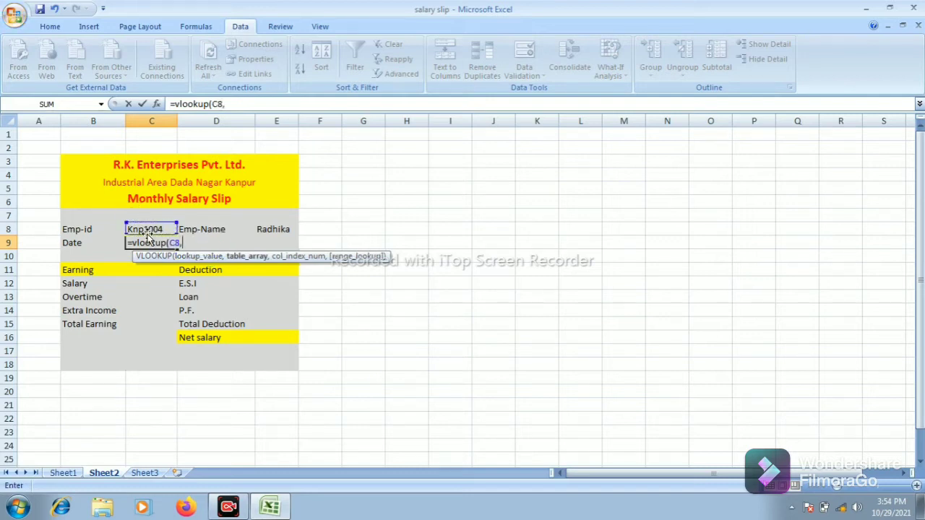
left_click(72, 474)
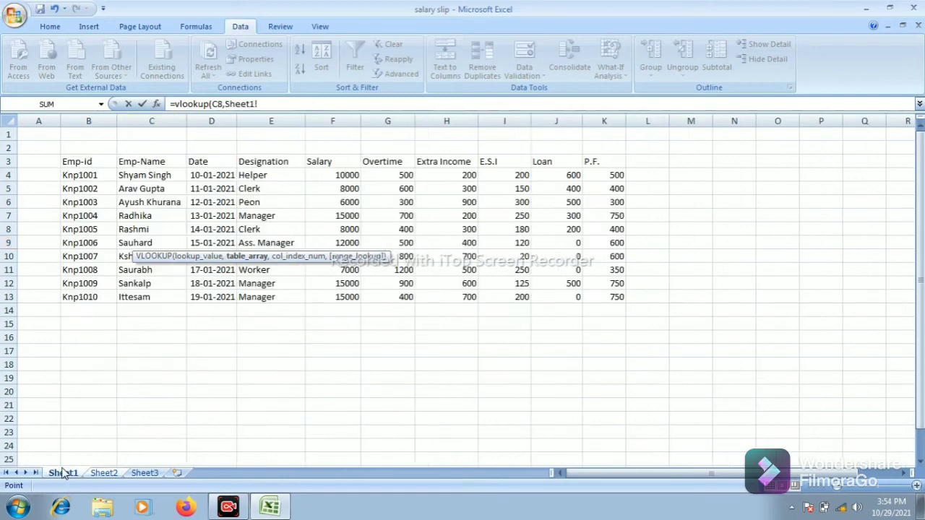
left_click_drag(76, 166, 598, 298)
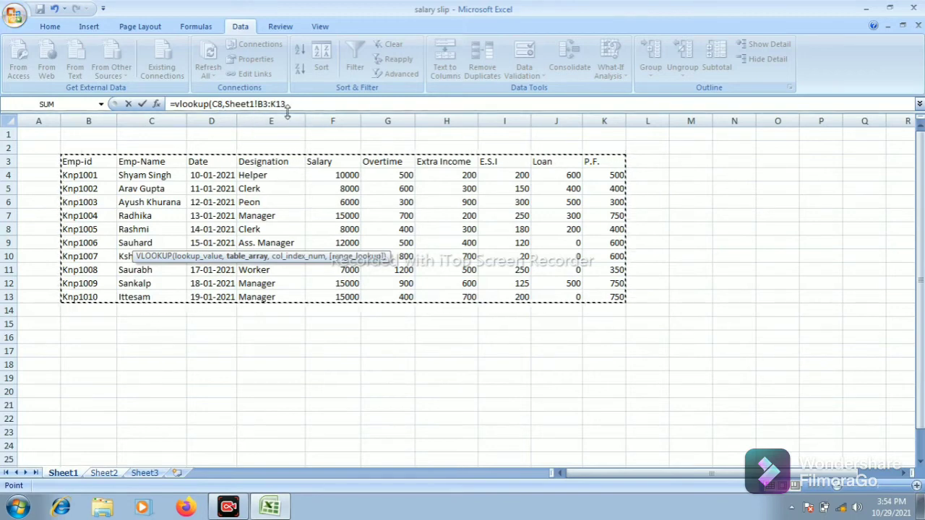
type(",")
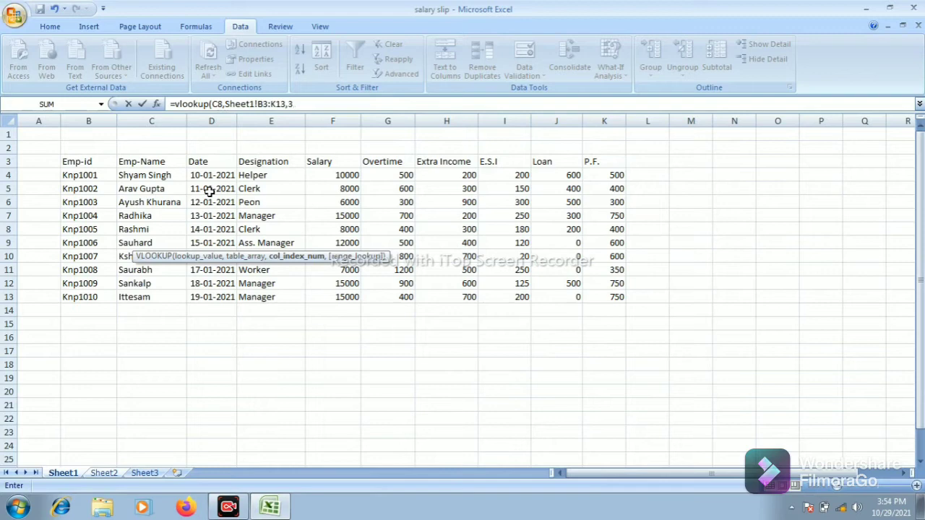
type("3,0")
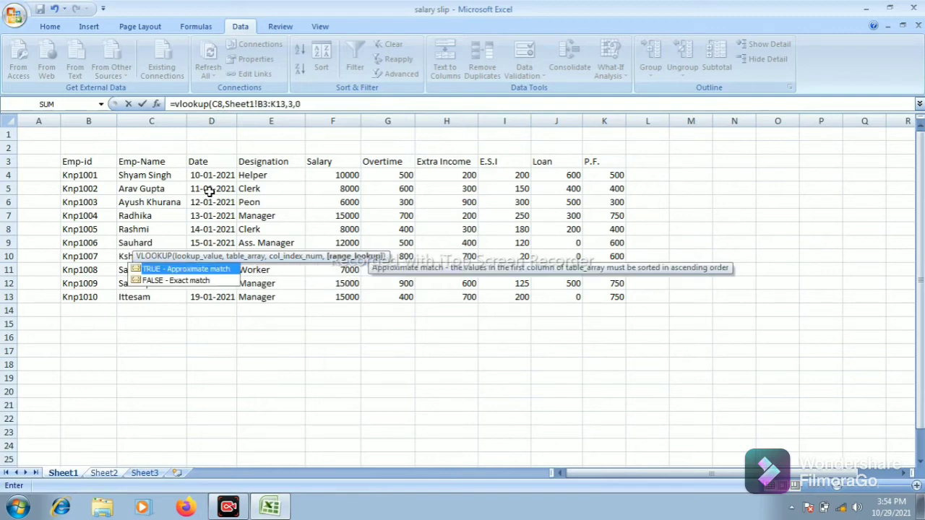
type(")")
key("Return")
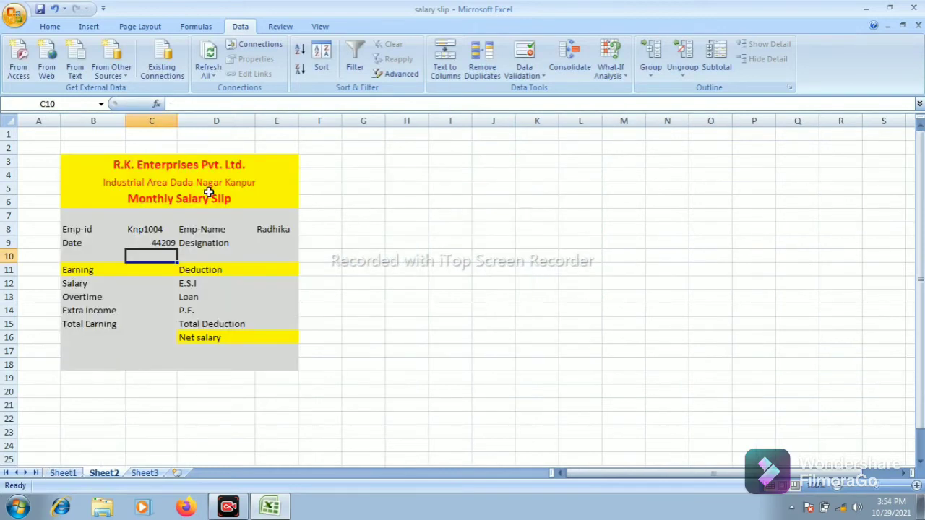
Step: Apply the custom number format dd-mm-yyyy to the Date value cell C9 of the salary slip
left_click(129, 241)
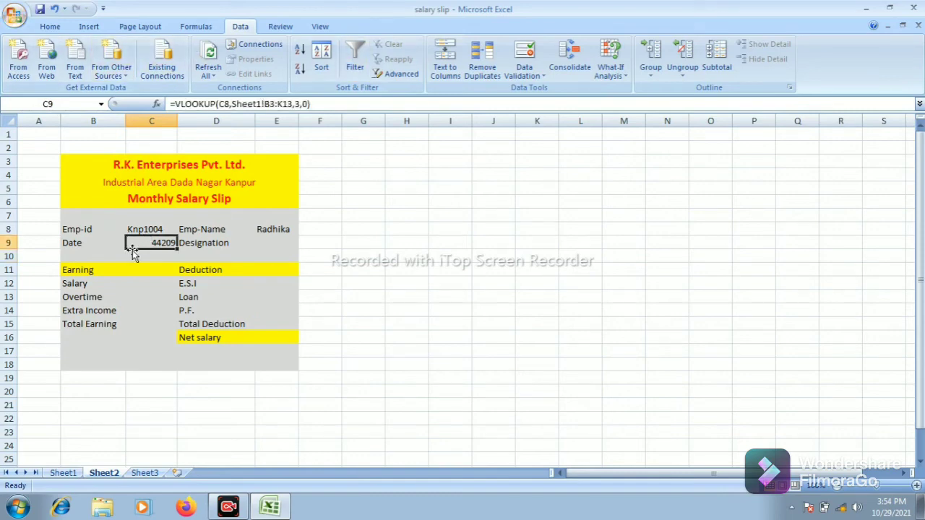
left_click(45, 29)
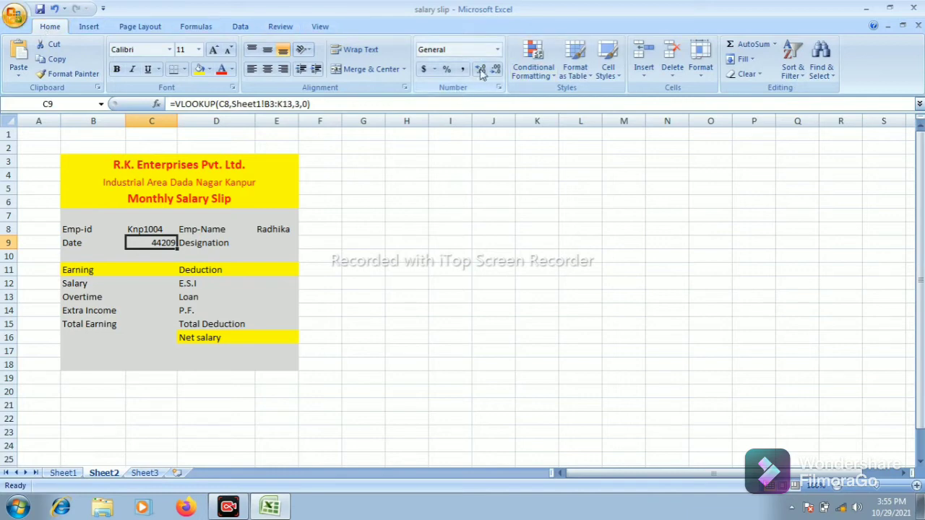
left_click(497, 50)
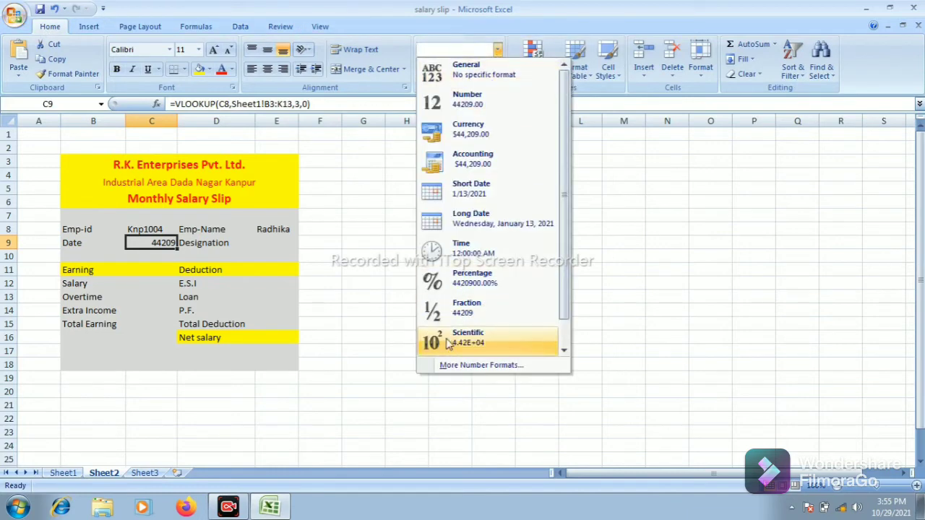
left_click(481, 365)
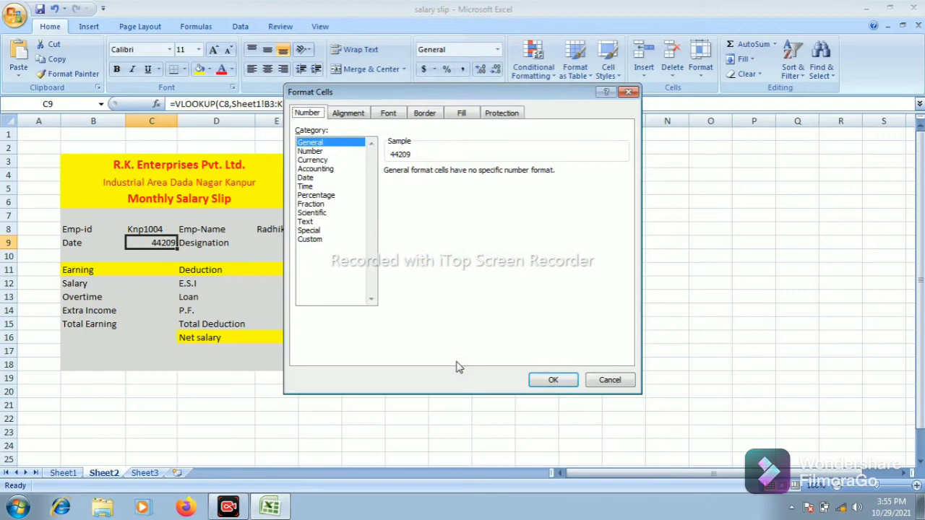
left_click(304, 239)
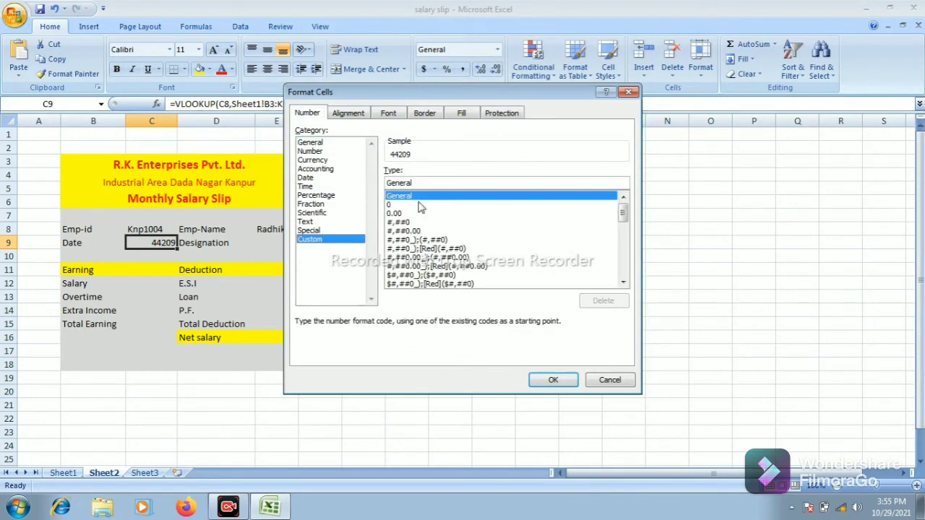
left_click(436, 185)
key("BackSpace")
key("BackSpace")
key("BackSpace")
key("BackSpace")
key("BackSpace")
key("BackSpace")
key("BackSpace")
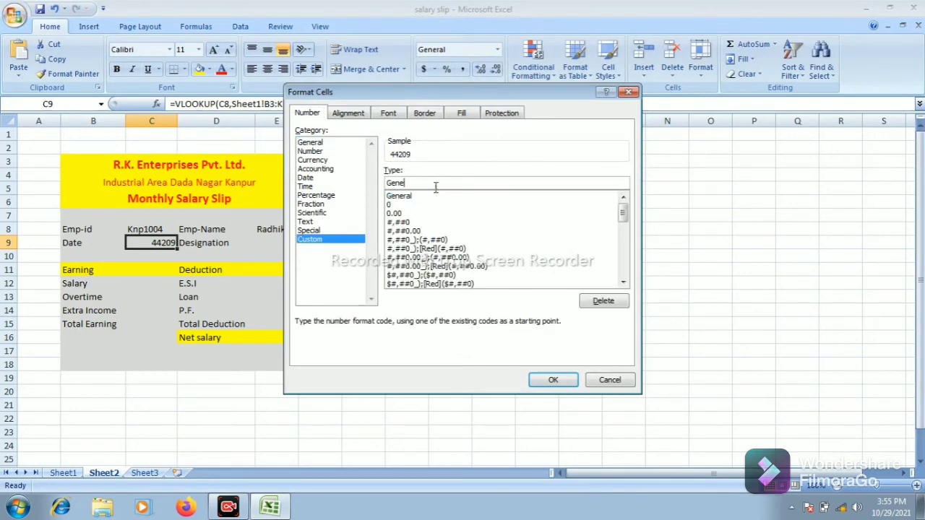
type("dd-mm-yyyy")
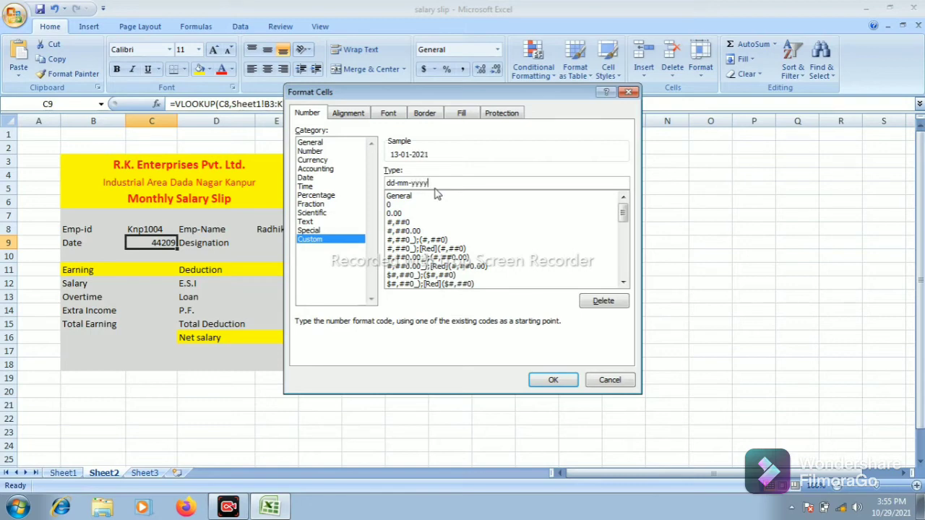
left_click(543, 380)
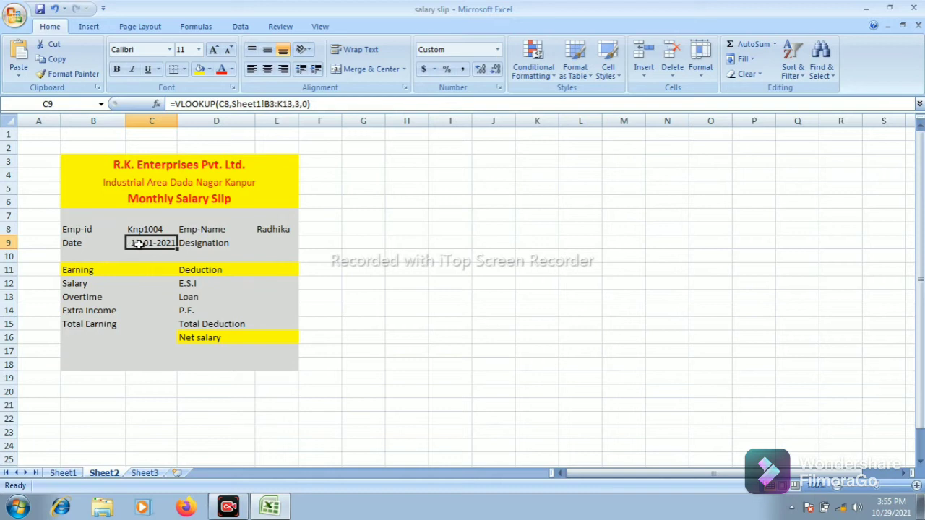
Step: Turn the Emp-Name formula in E8 into plain text by removing its leading equals sign, leaving VLOOKUP(C8,Sheet1!B3:K13,2,0)
left_click(256, 245)
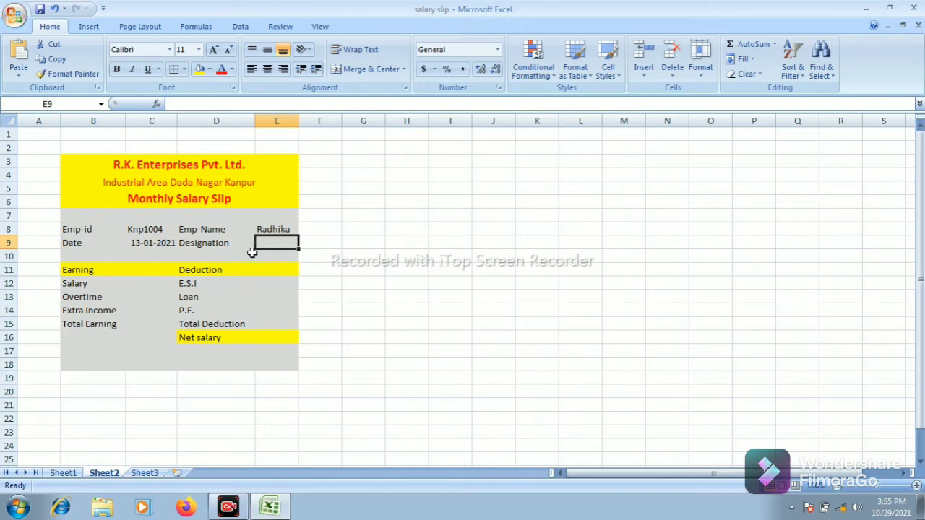
left_click(275, 230)
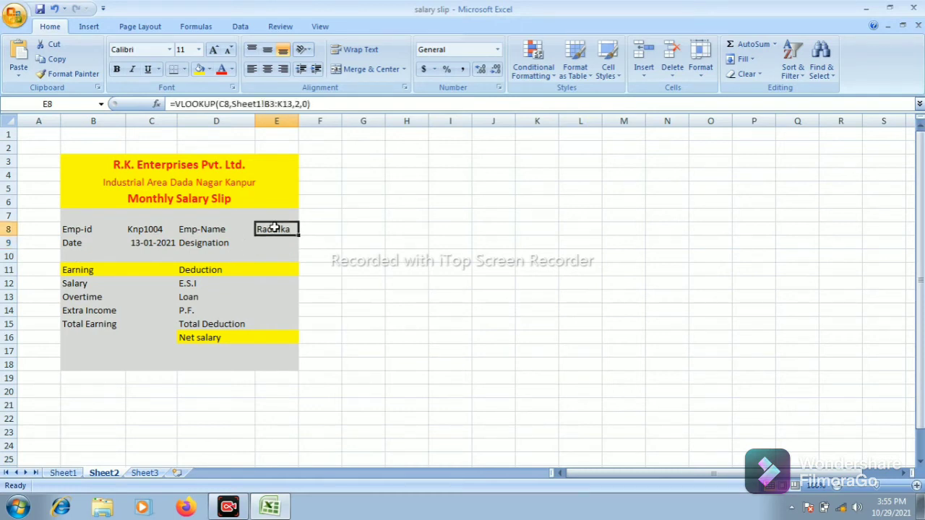
left_click(179, 105)
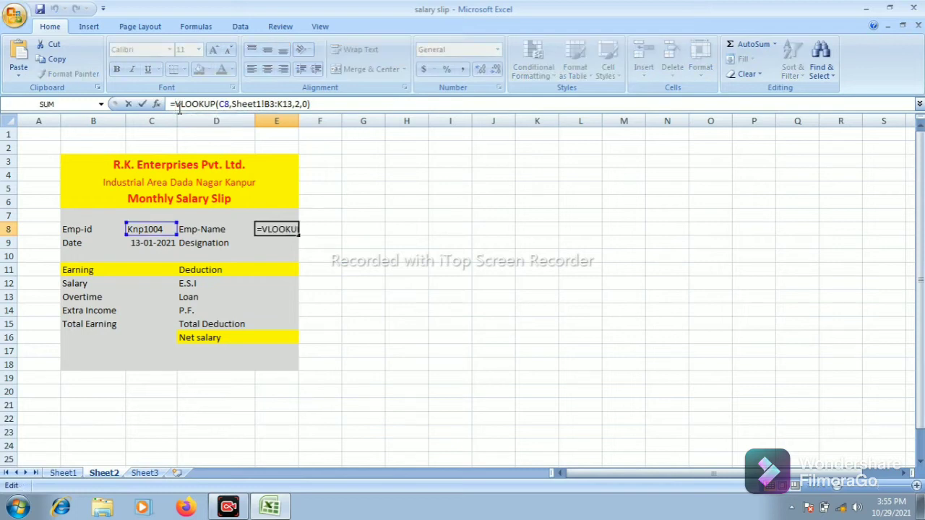
key("BackSpace")
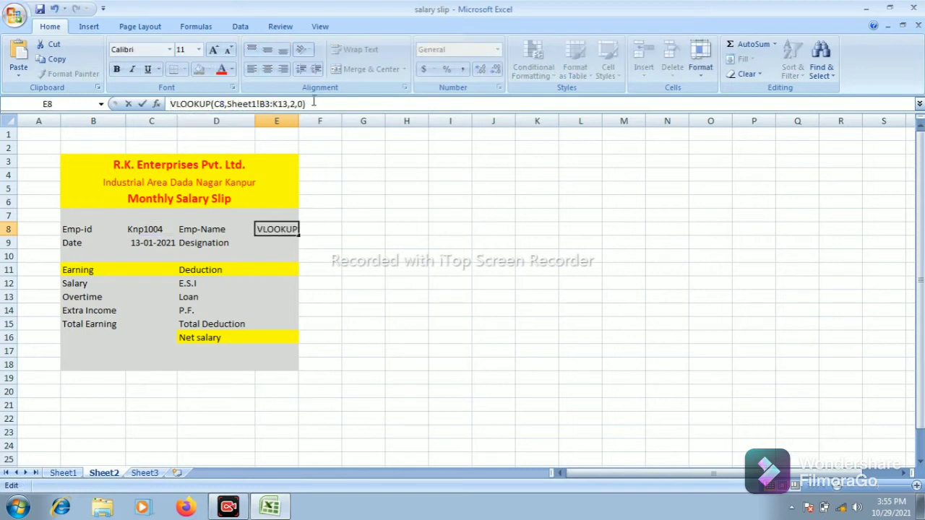
left_click_drag(312, 103, 210, 85)
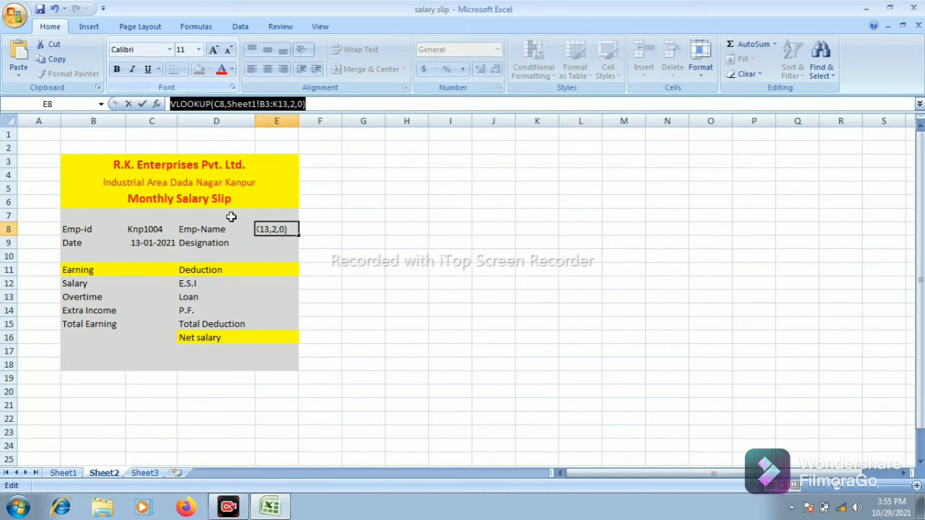
left_click(263, 247)
Step: Copy the VLOOKUP text from E8 into the Designation value cell E9
left_click(262, 229)
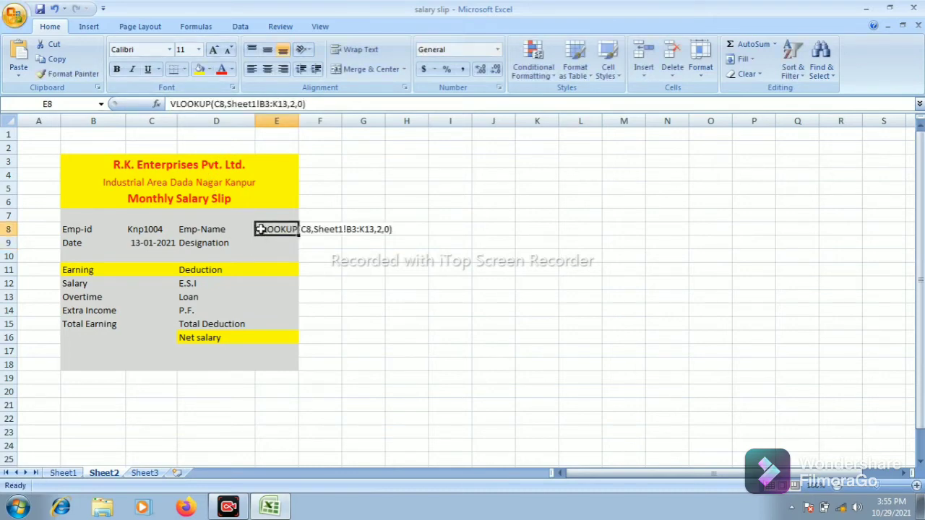
key("ctrl+c")
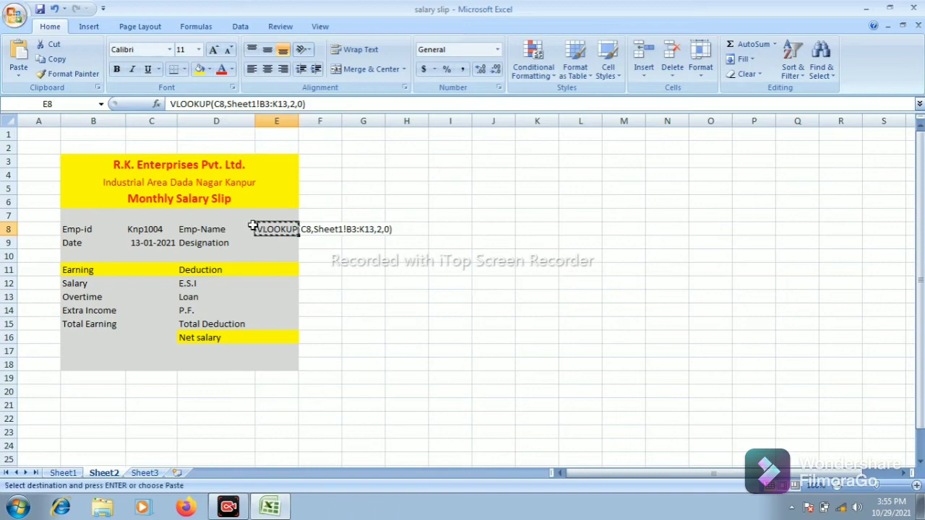
left_click(273, 246)
key("ctrl+v")
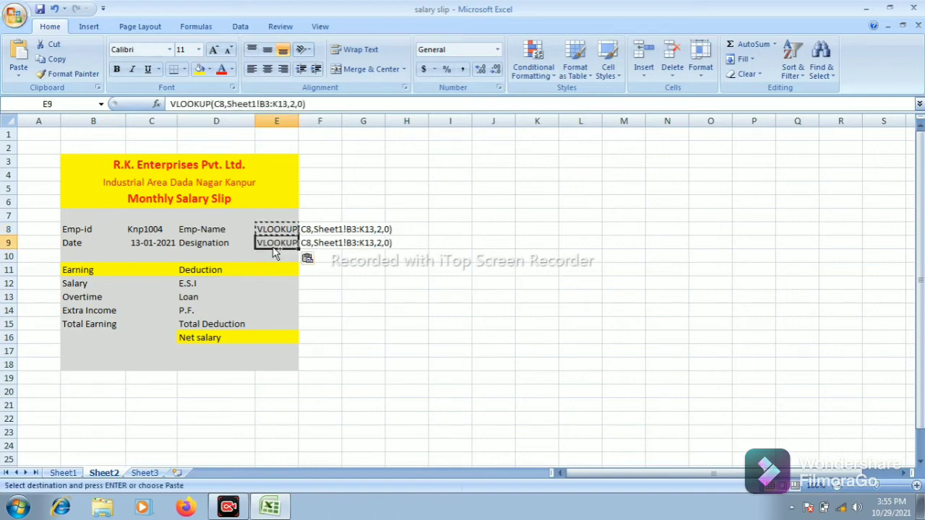
Step: Paste the copied VLOOKUP text into the Salary, Overtime and Extra Income value cells C12, C13 and C14
left_click(120, 283)
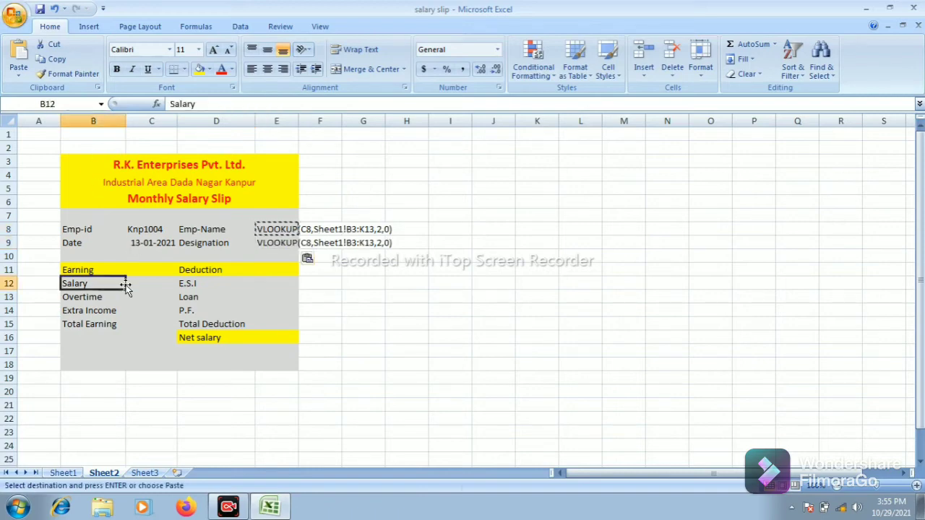
left_click(137, 282)
key("ctrl+v")
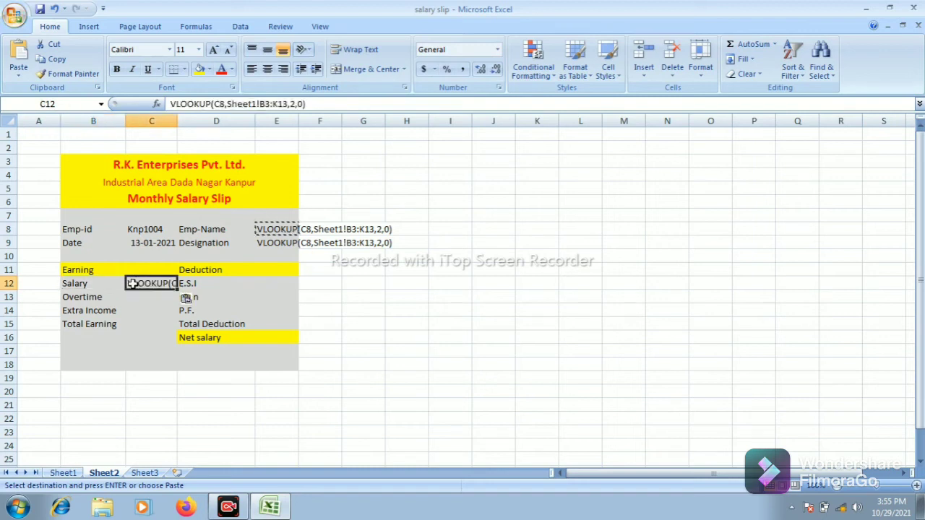
left_click(139, 302)
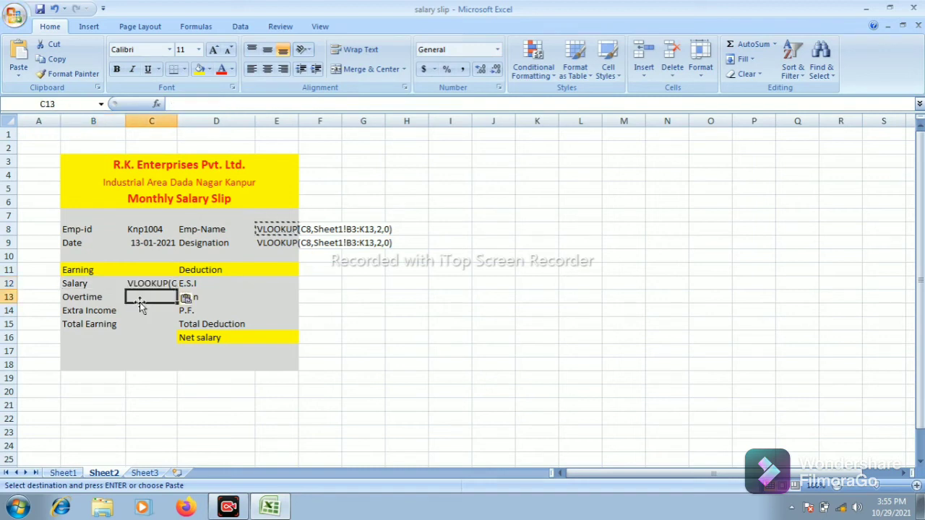
key("ctrl+v")
key("Down")
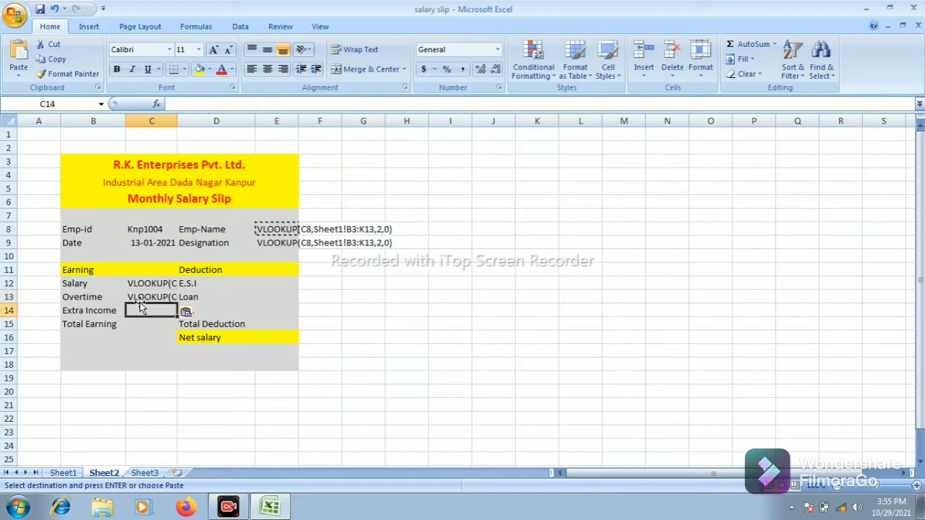
key("ctrl+v")
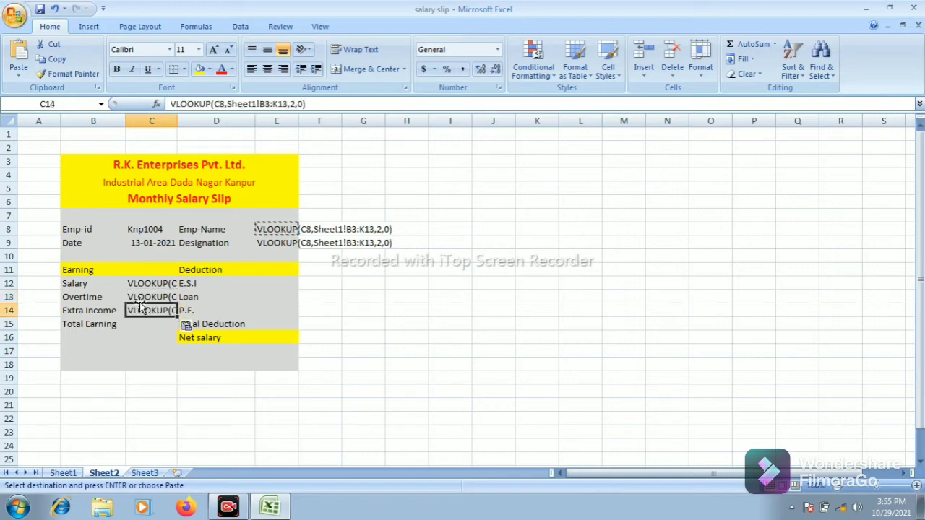
Step: Paste the copied VLOOKUP text into the E.S.I, Loan and P.F. value cells E12, E13 and E14
left_click(140, 302)
key("Up")
key("Right")
key("Right")
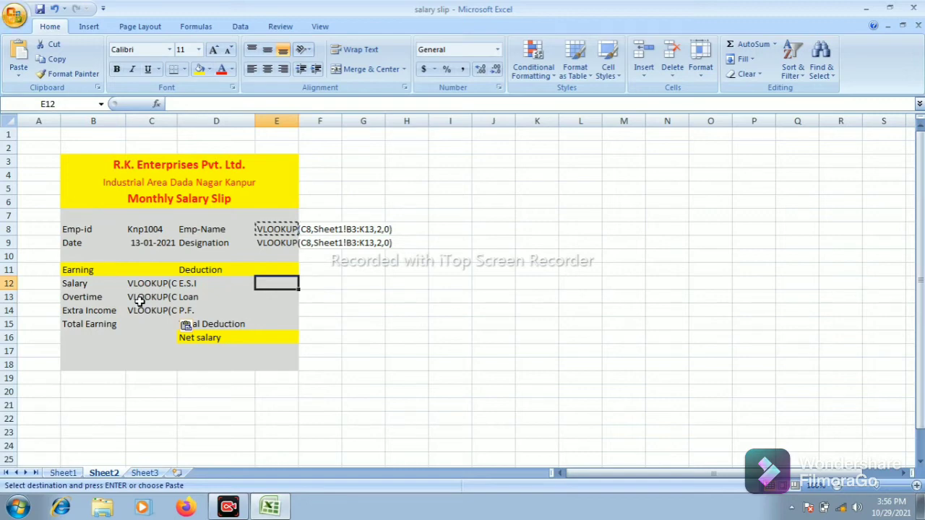
key("ctrl+v")
key("Down")
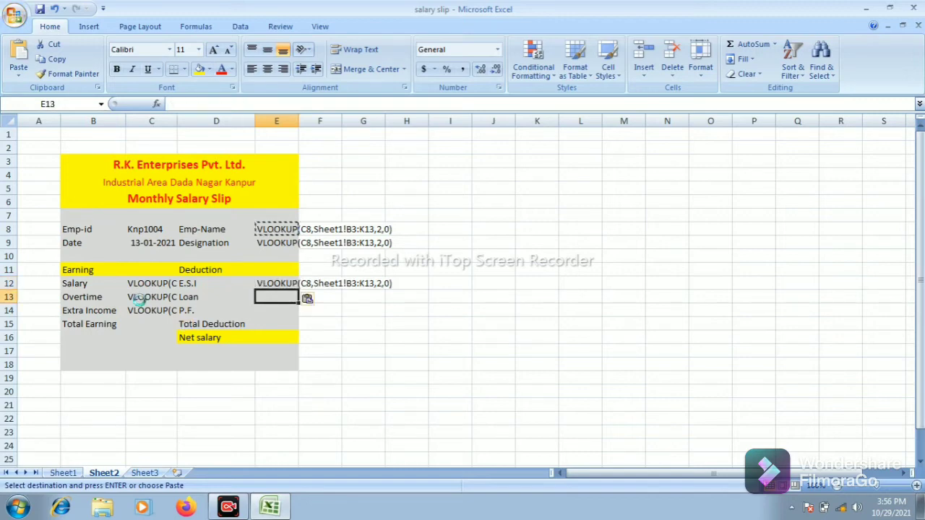
key("ctrl+v")
key("Down")
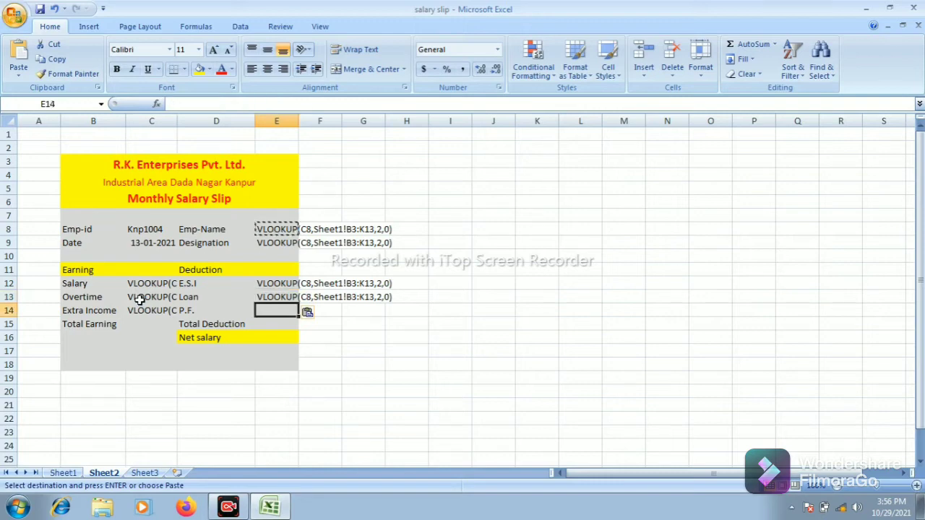
key("ctrl+v")
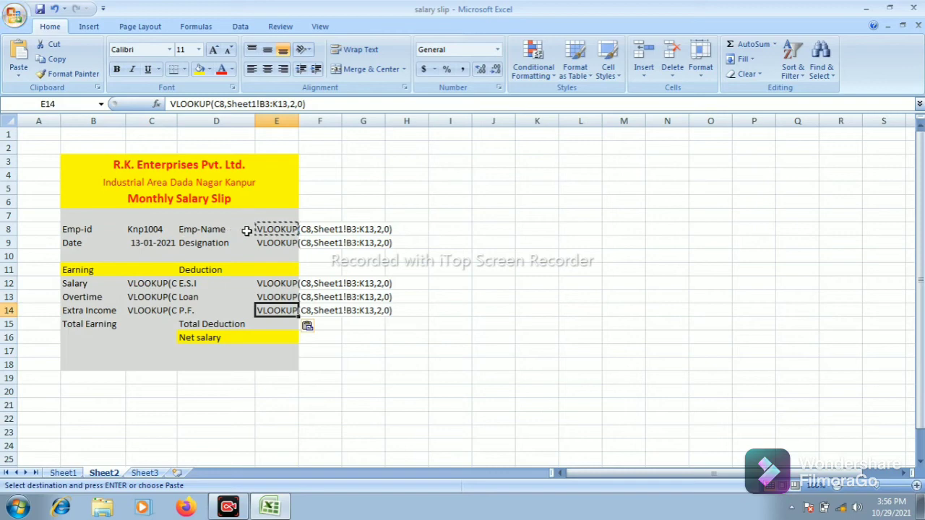
Step: Add the leading equals sign to the VLOOKUP text in P.F. cell E14 and Emp-Name cell E8 to make them formulas
left_click(171, 105)
type("=")
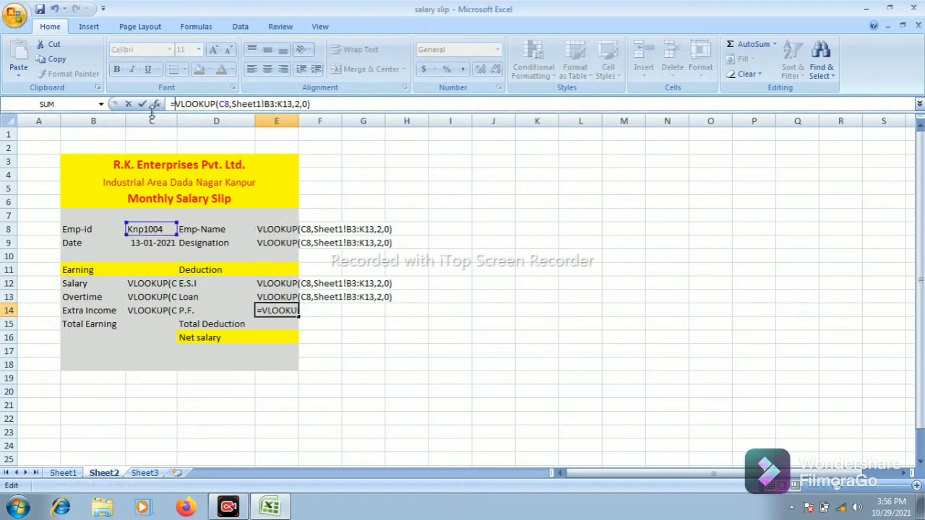
key("Return")
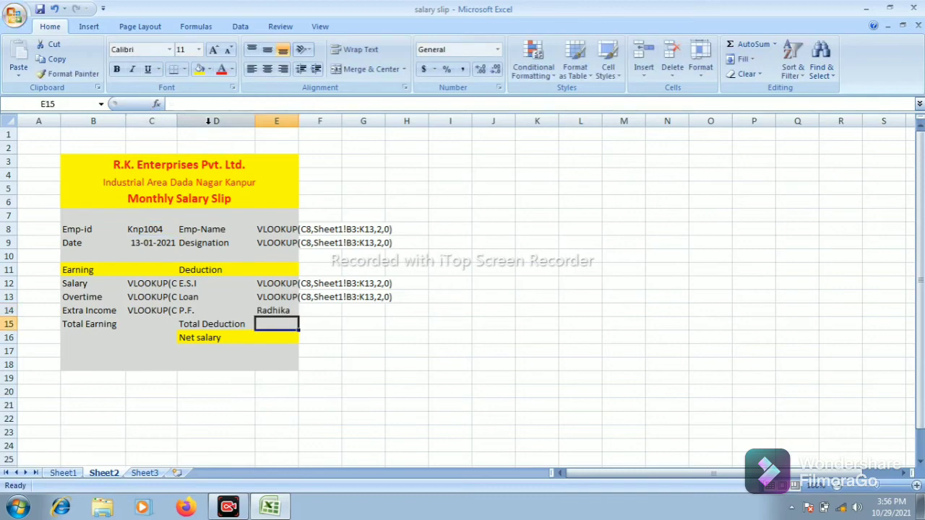
left_click(263, 230)
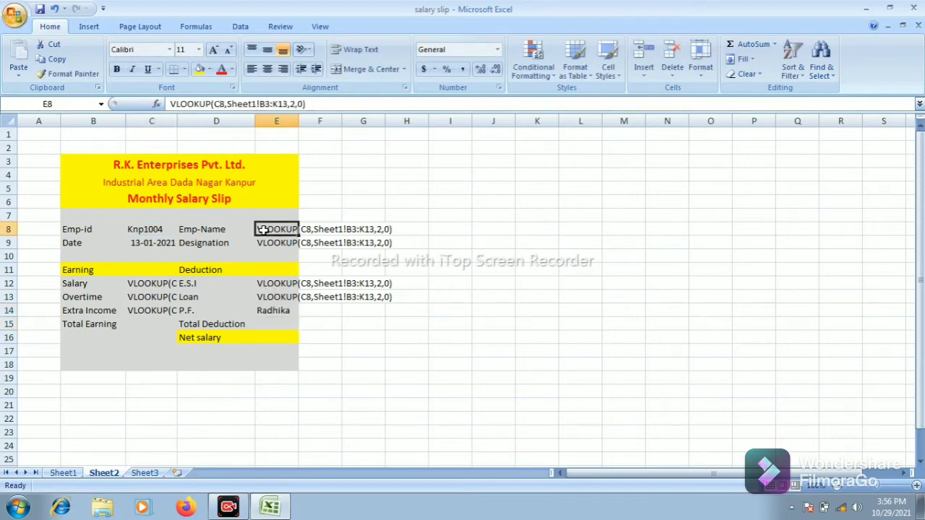
left_click(172, 104)
type("=")
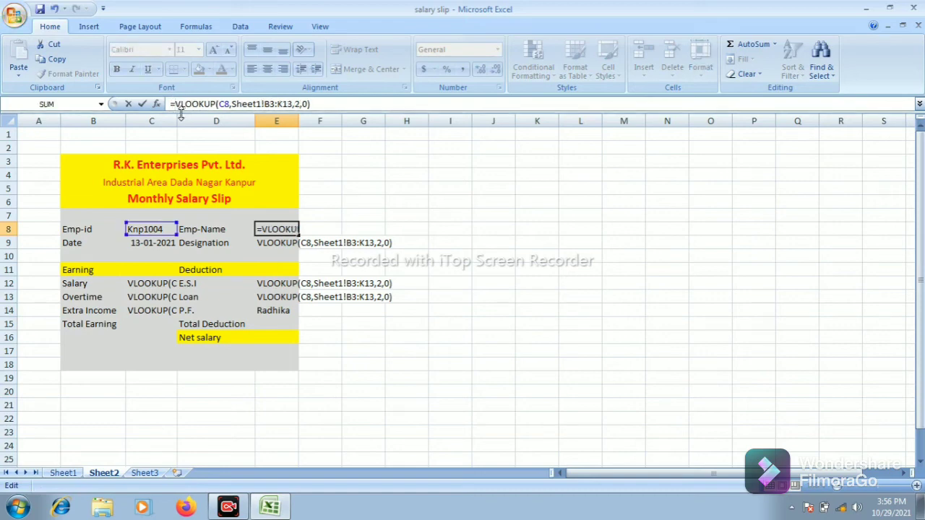
key("Return")
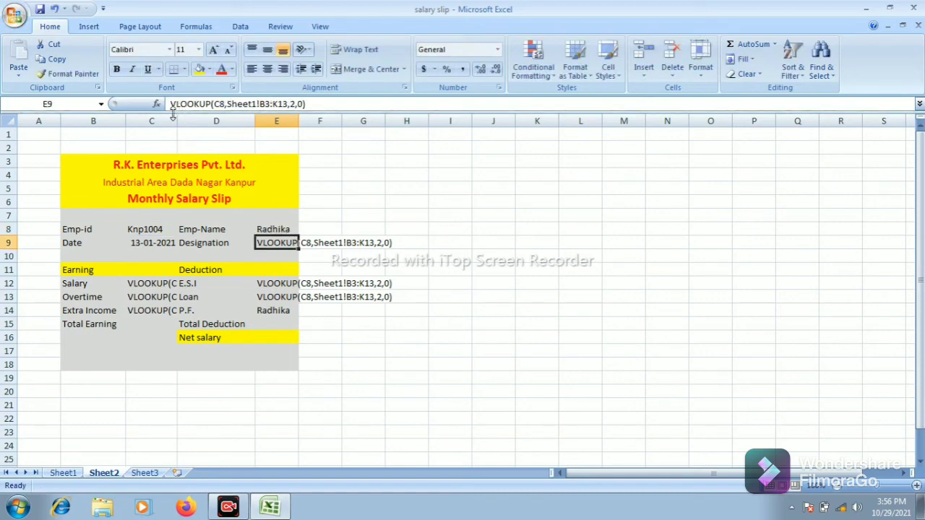
Step: Turn the Designation text in E9 into a VLOOKUP formula with column index 4, checking the column order on Sheet1
left_click(172, 104)
type("=")
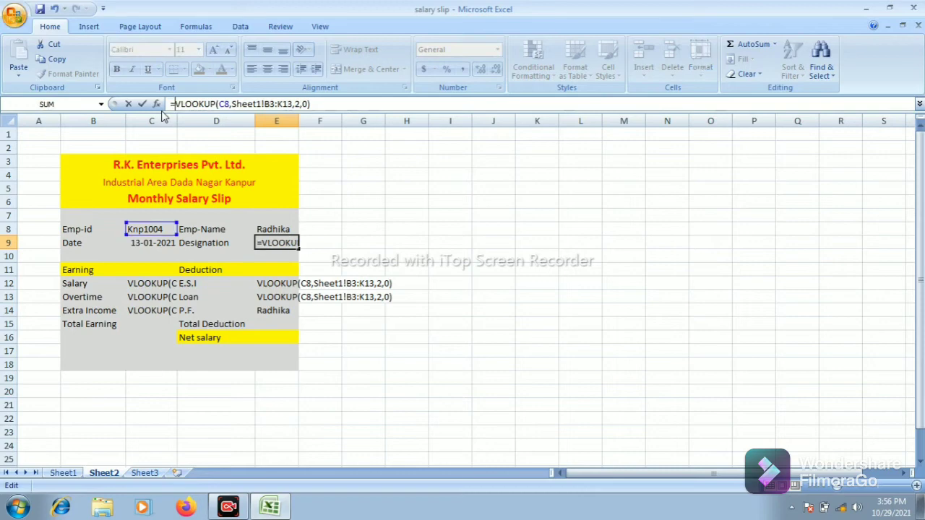
left_click(298, 105)
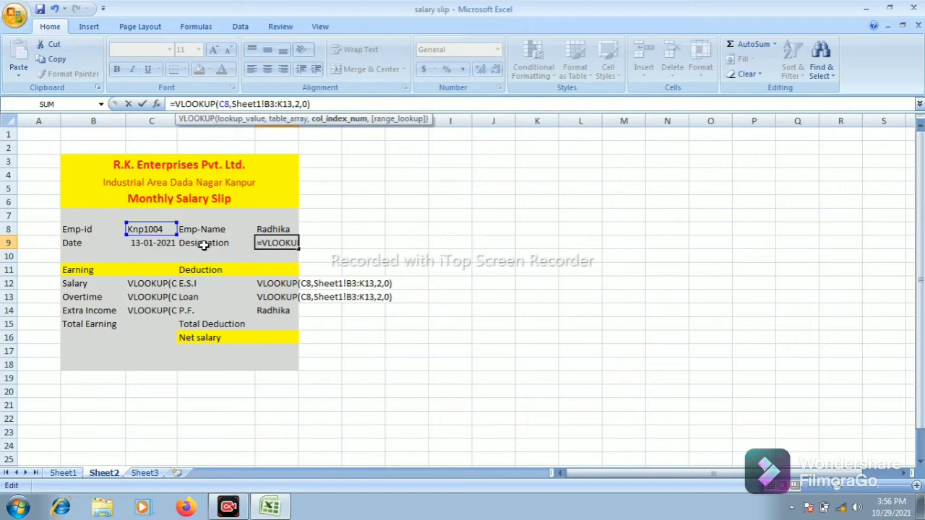
left_click(71, 473)
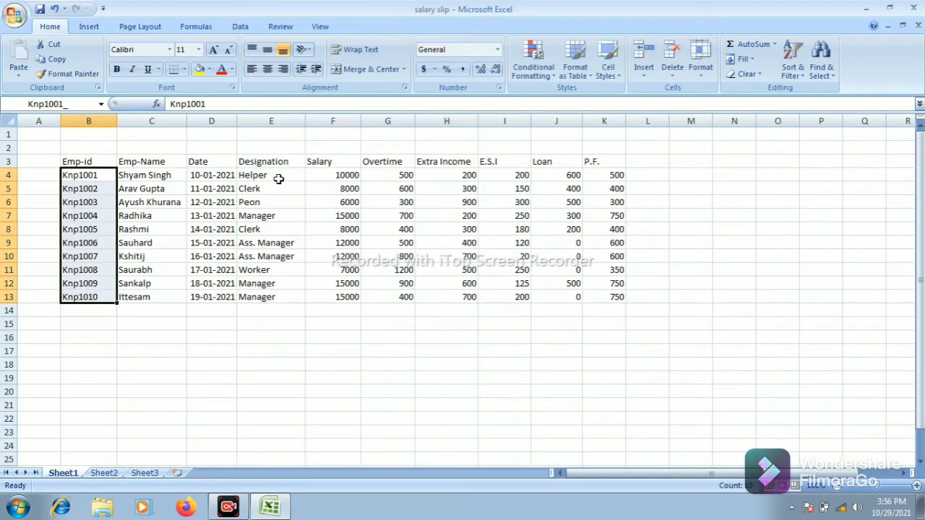
left_click(104, 473)
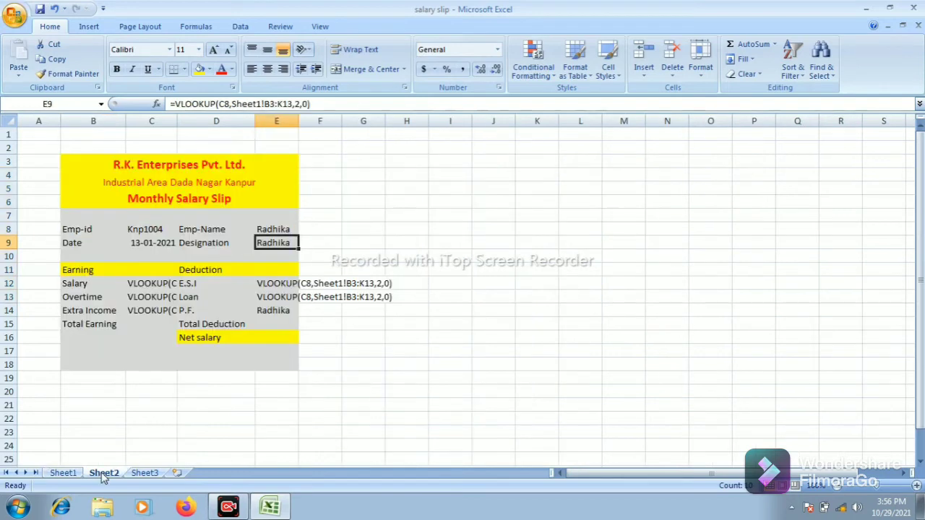
left_click(297, 104)
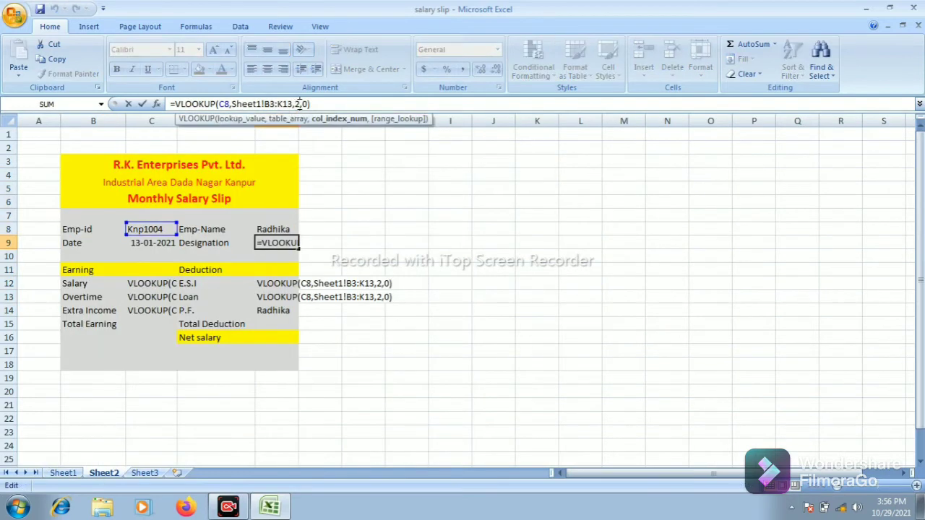
key("BackSpace")
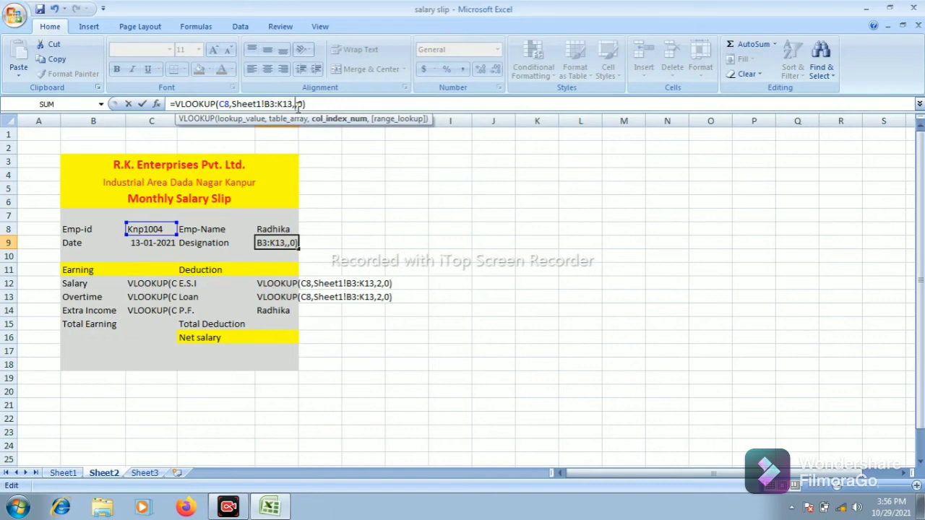
type("4")
key("Return")
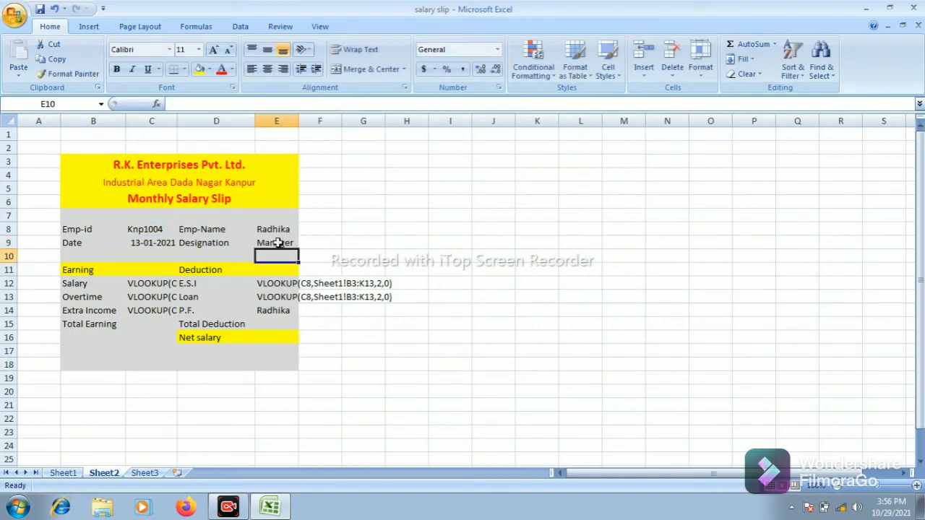
Step: Make the Salary text in C12 a working VLOOKUP formula with column index 5
left_click(140, 286)
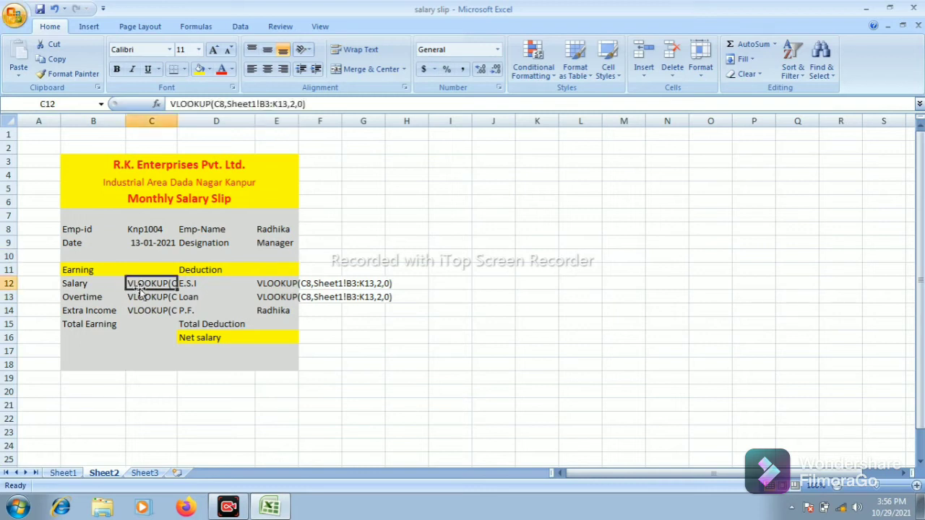
left_click(171, 105)
type("=")
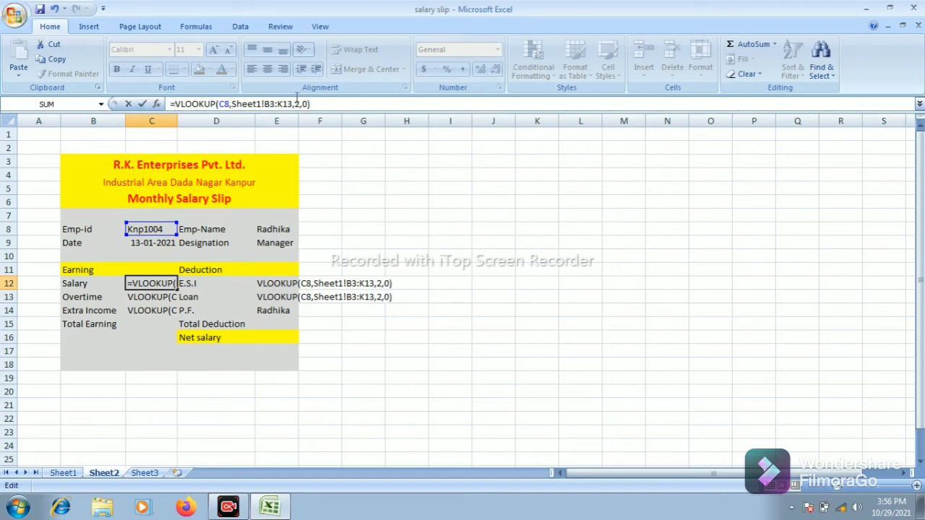
left_click(299, 103)
key("BackSpace")
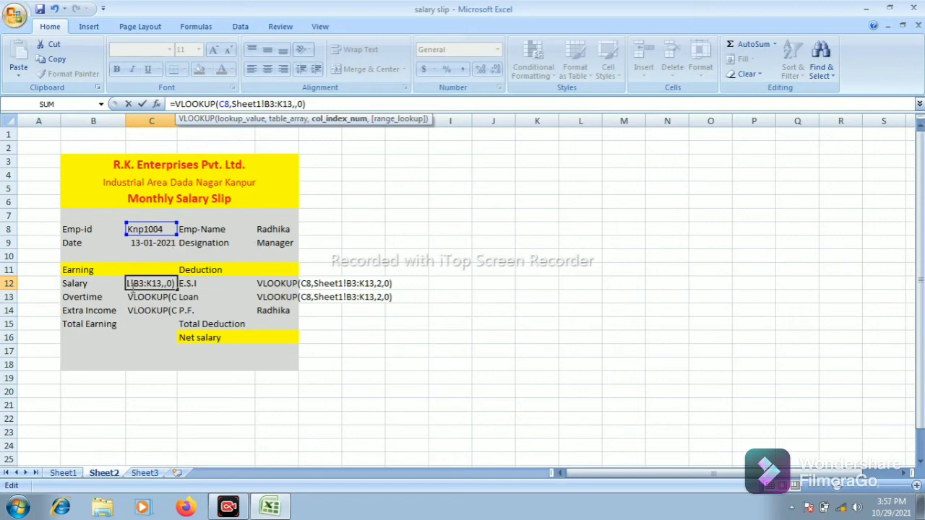
type("5")
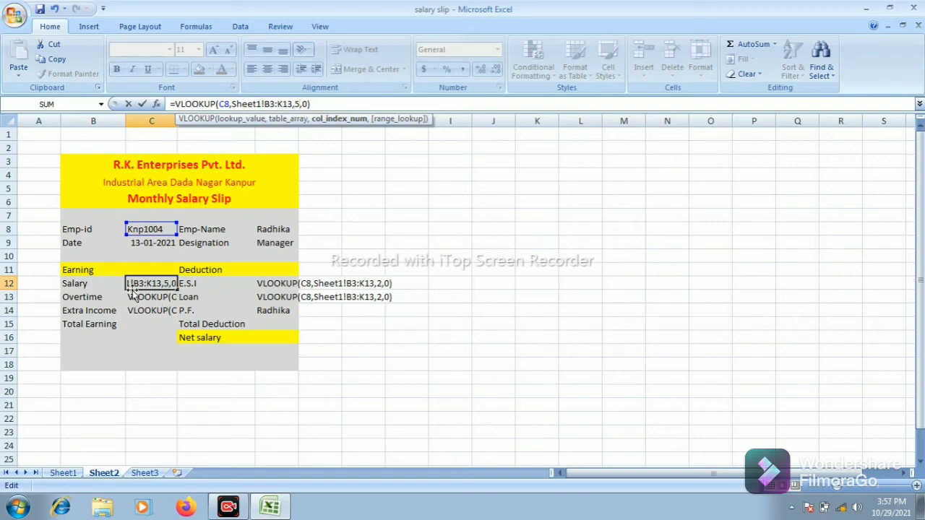
key("Return")
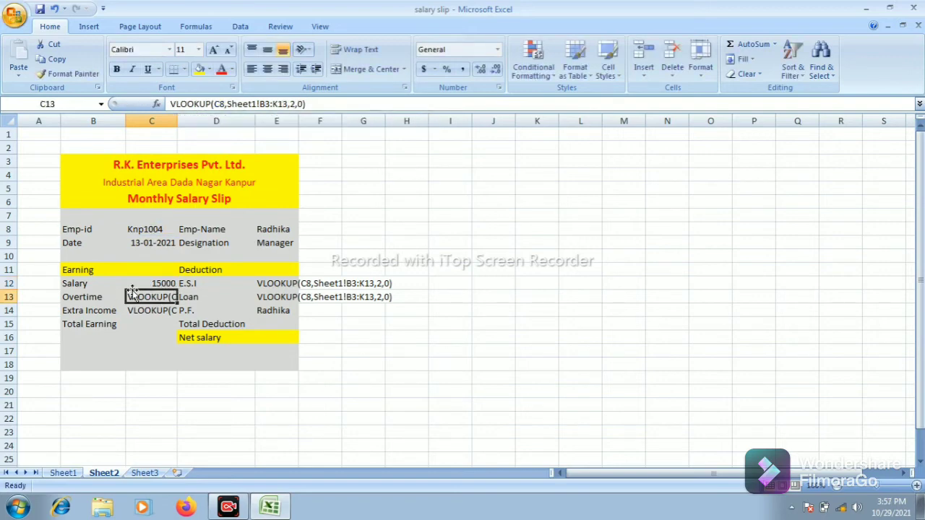
Step: Make the Overtime text in C13 a working VLOOKUP formula with column index 6
left_click(171, 104)
type("=")
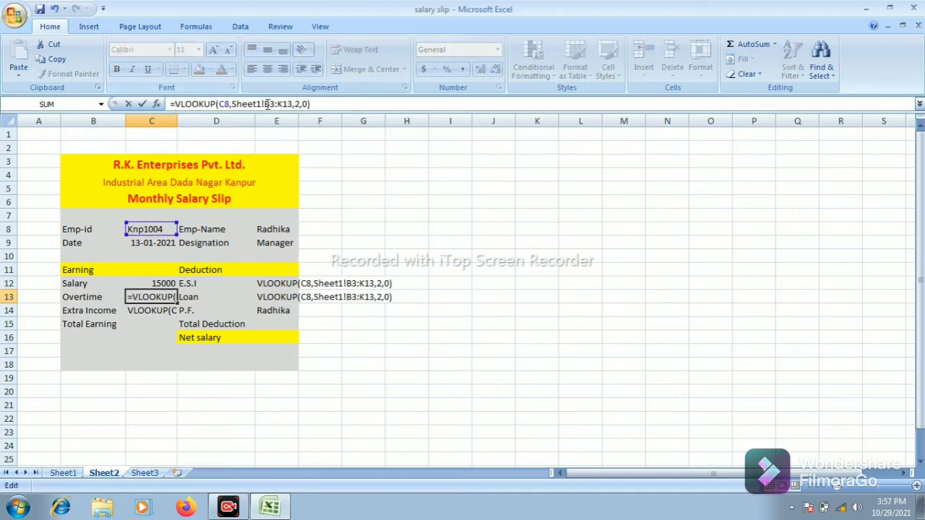
left_click(299, 104)
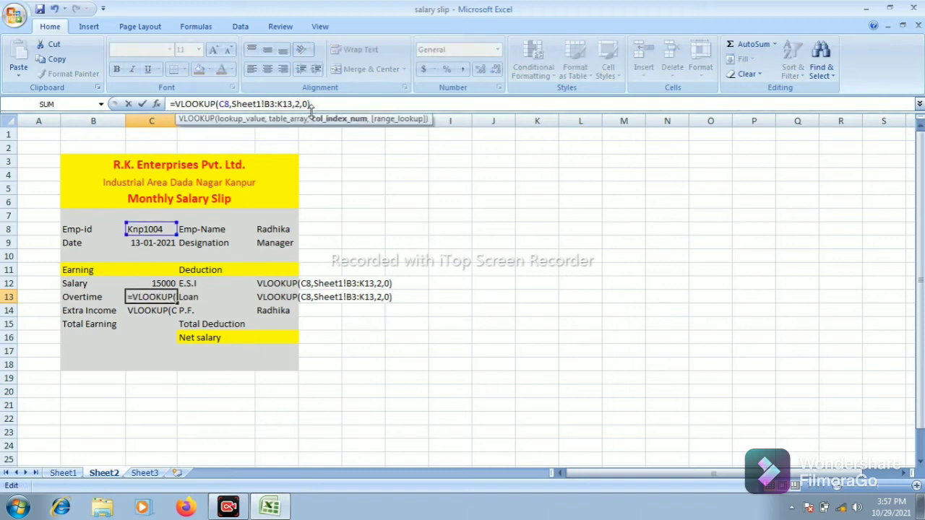
key("BackSpace")
type("6")
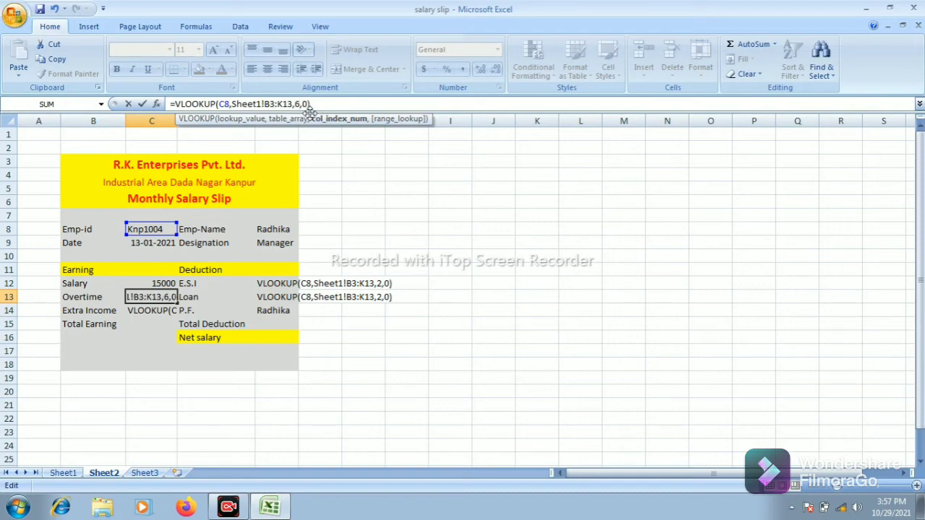
key("Return")
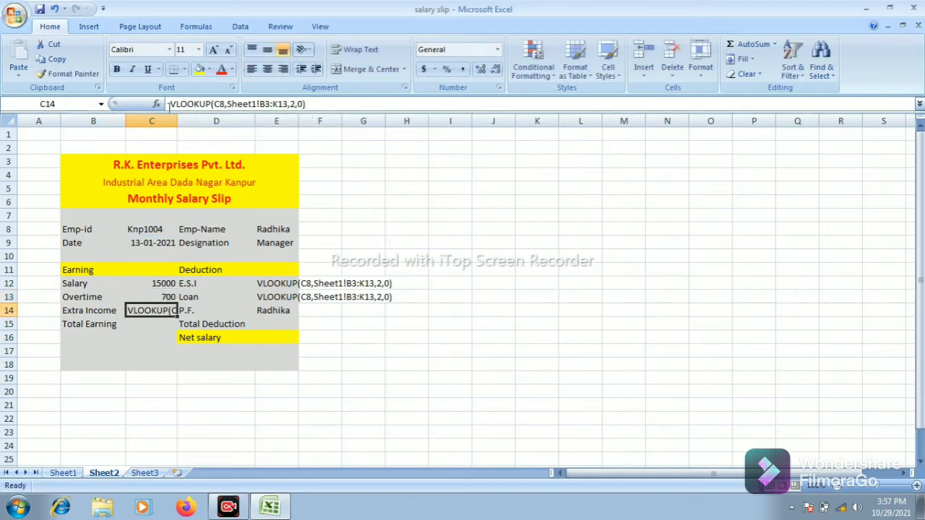
Step: Make the Extra Income text in C14 a working VLOOKUP formula with column index 7
left_click(169, 104)
type("=")
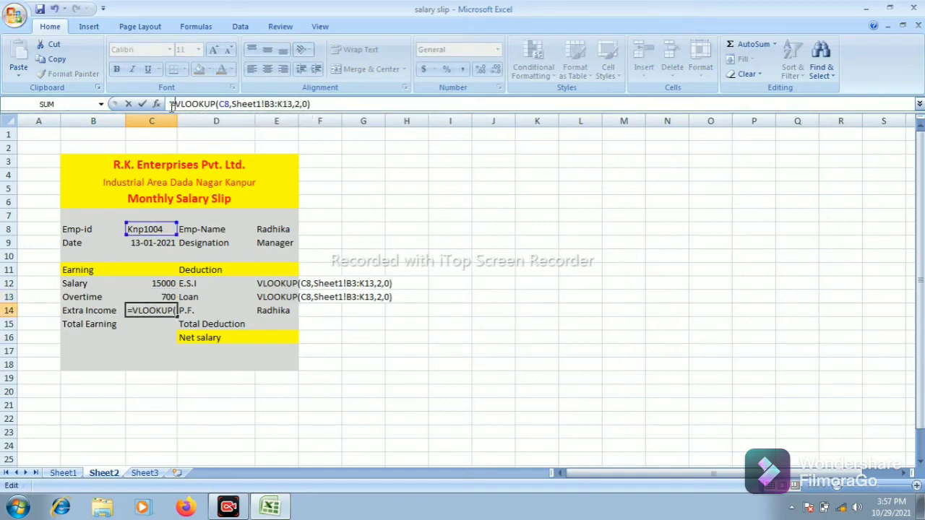
left_click(300, 104)
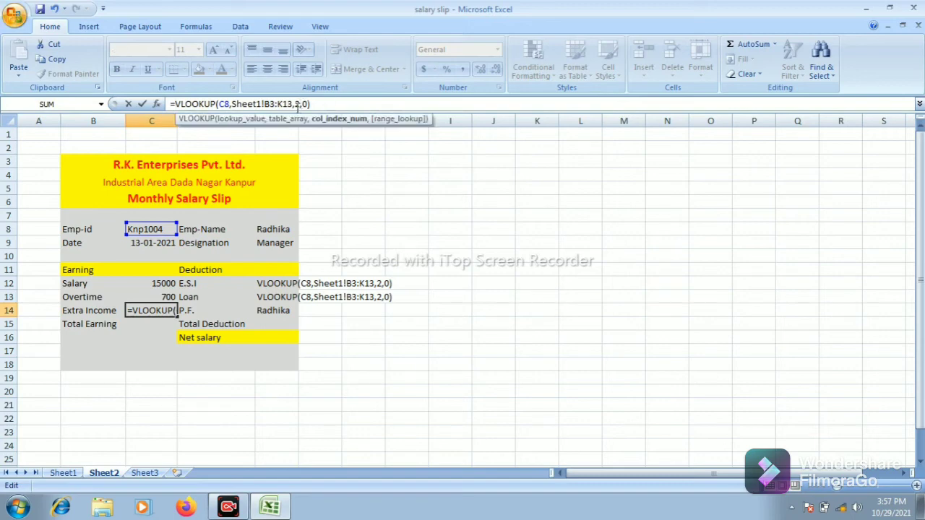
key("BackSpace")
type("7")
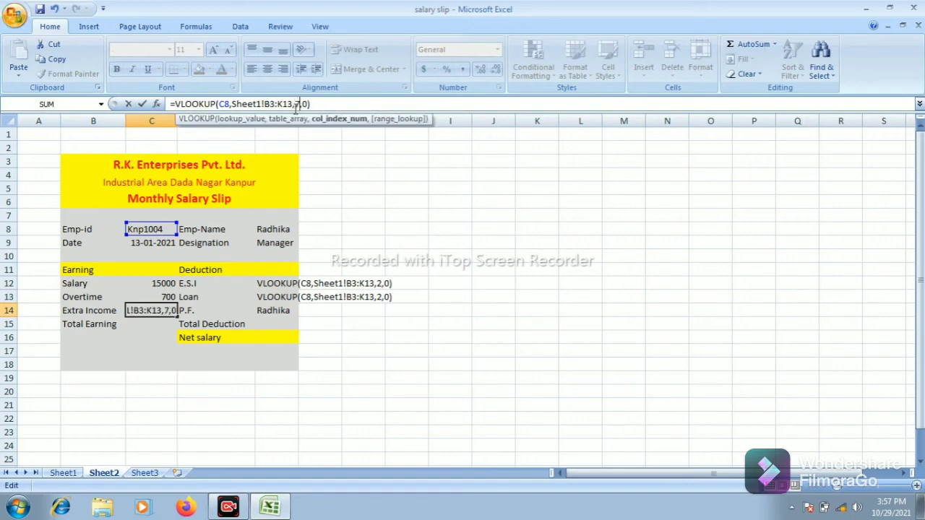
Step: Convert the E.S.I text in E12 into a VLOOKUP formula with column index 8
left_click(266, 286)
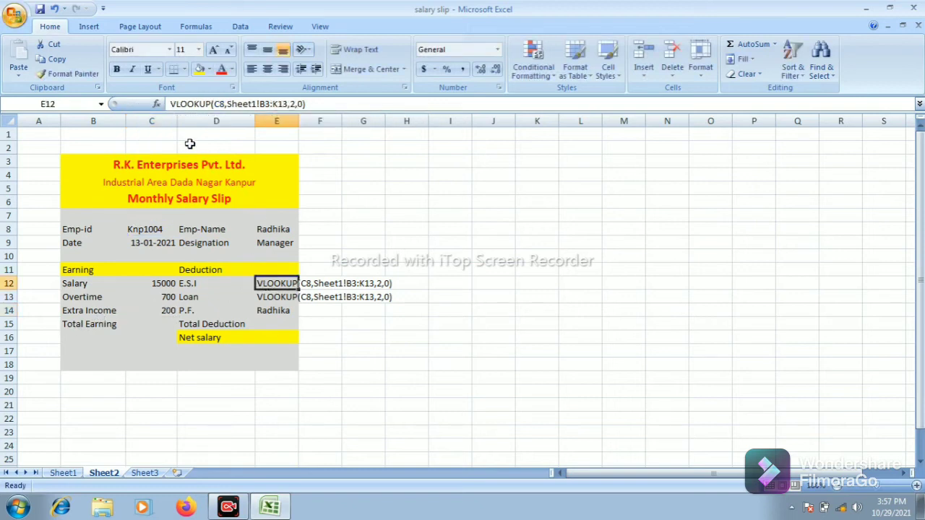
left_click(170, 103)
type("=")
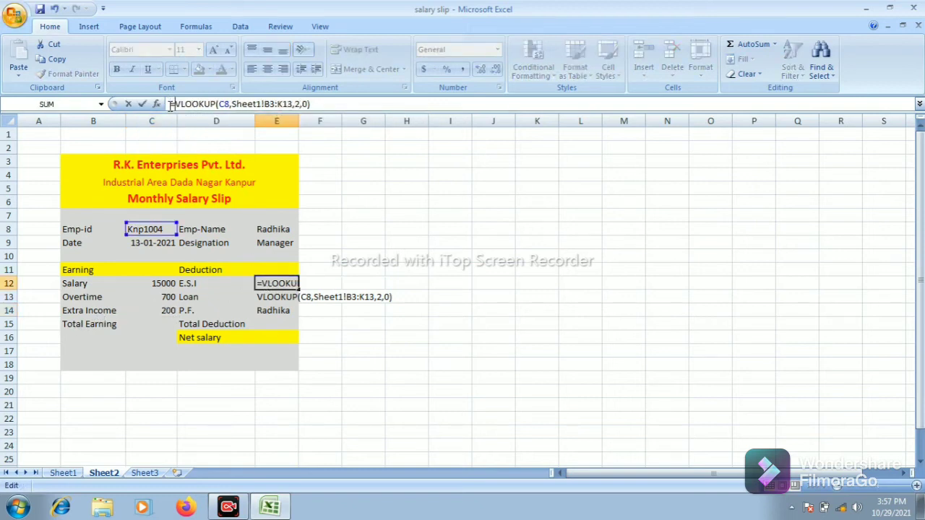
left_click(299, 104)
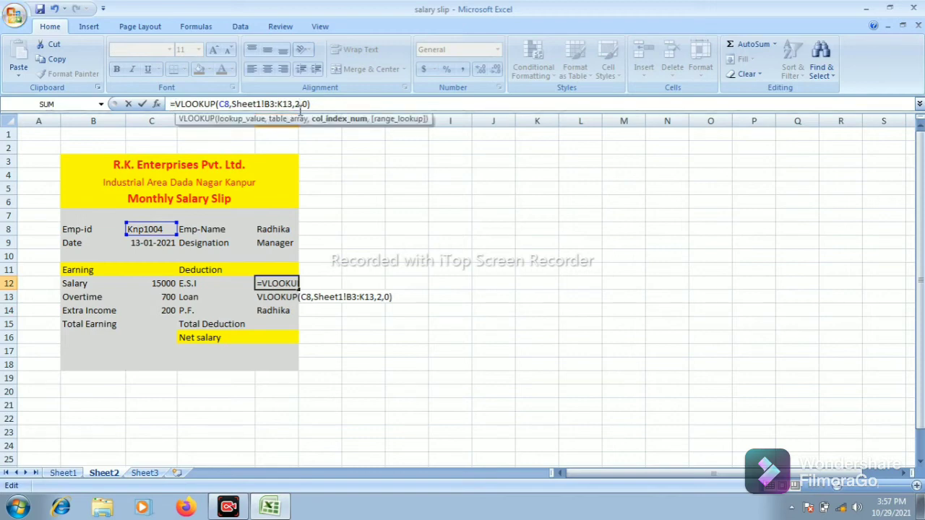
key("BackSpace")
type("8")
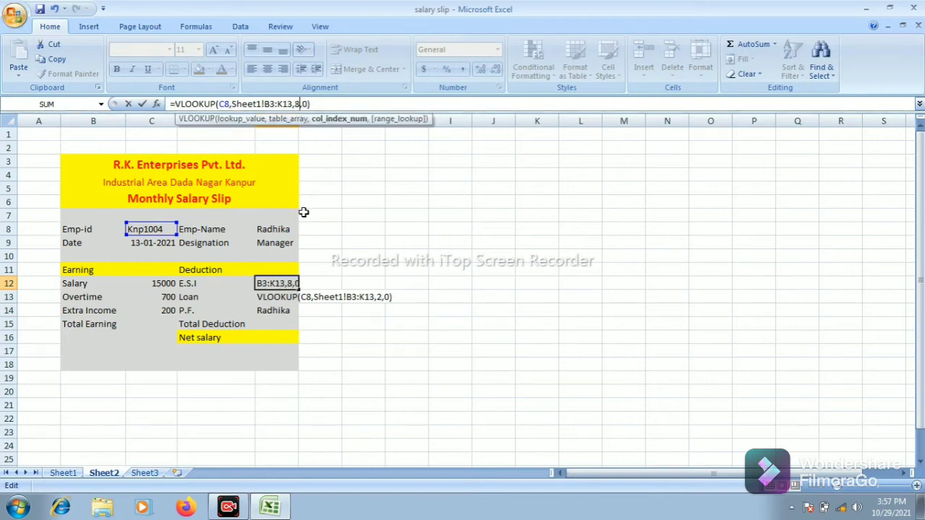
key("Return")
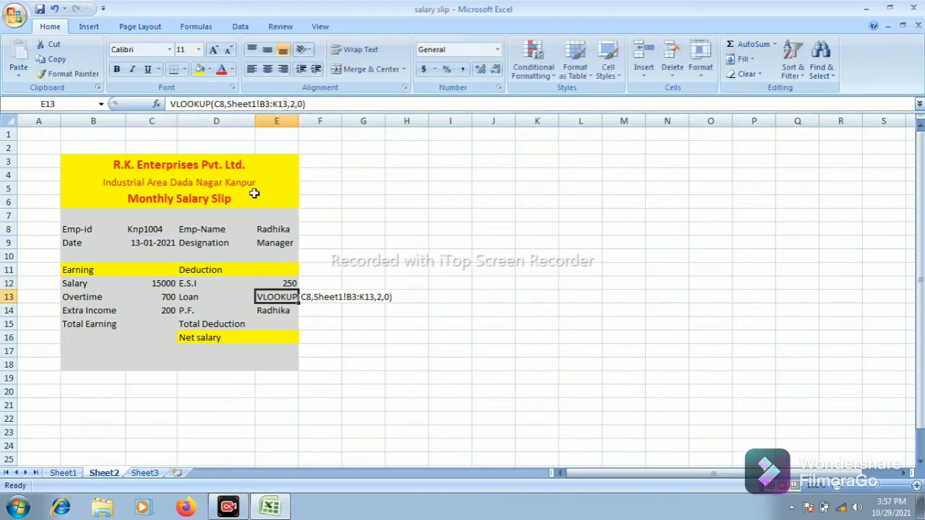
Step: Convert the Loan text in E13 into a VLOOKUP formula with column index 9
left_click(172, 104)
type("=")
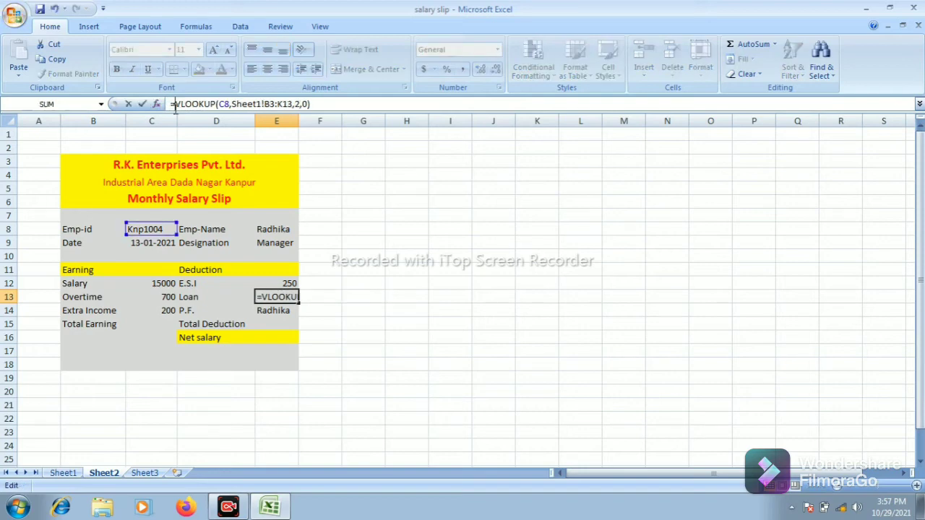
left_click(300, 105)
key("BackSpace")
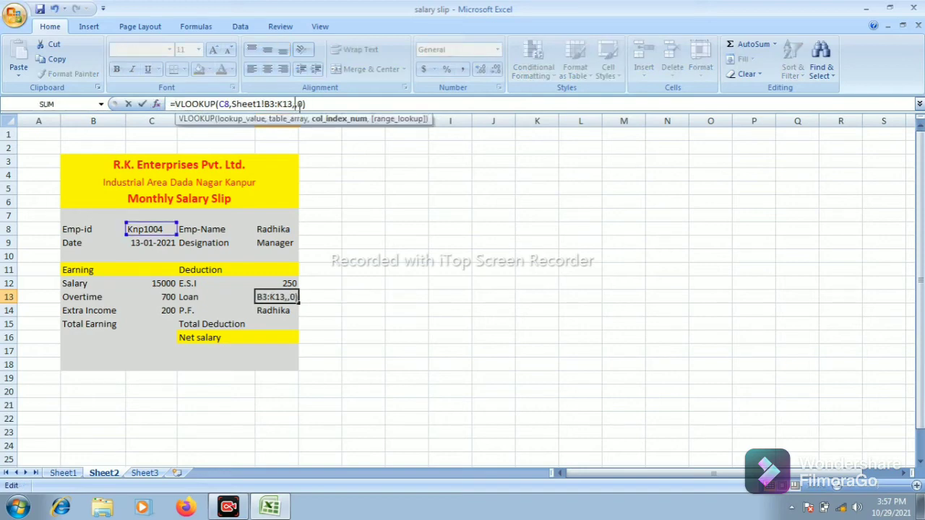
type("9")
key("Return")
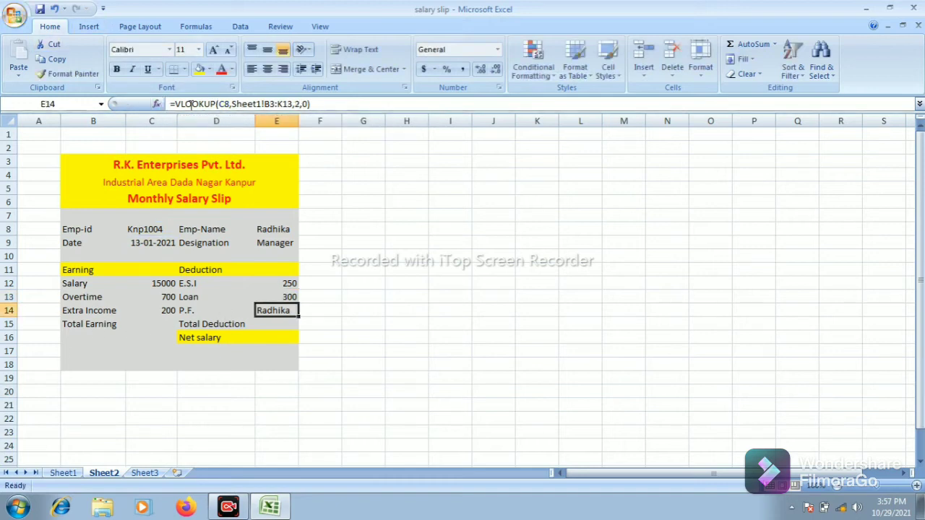
Step: Change the column index of the P.F. VLOOKUP formula in E14 to 10
left_click(299, 104)
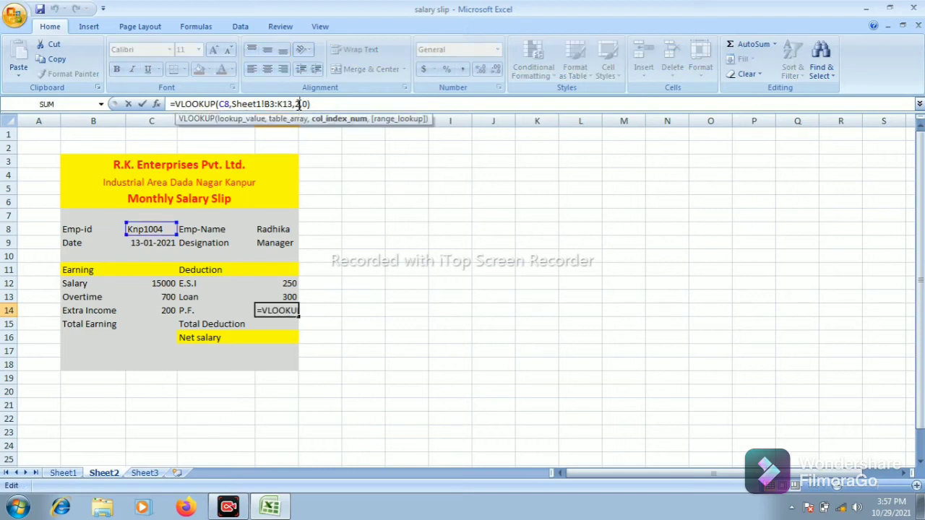
key("BackSpace")
type("10")
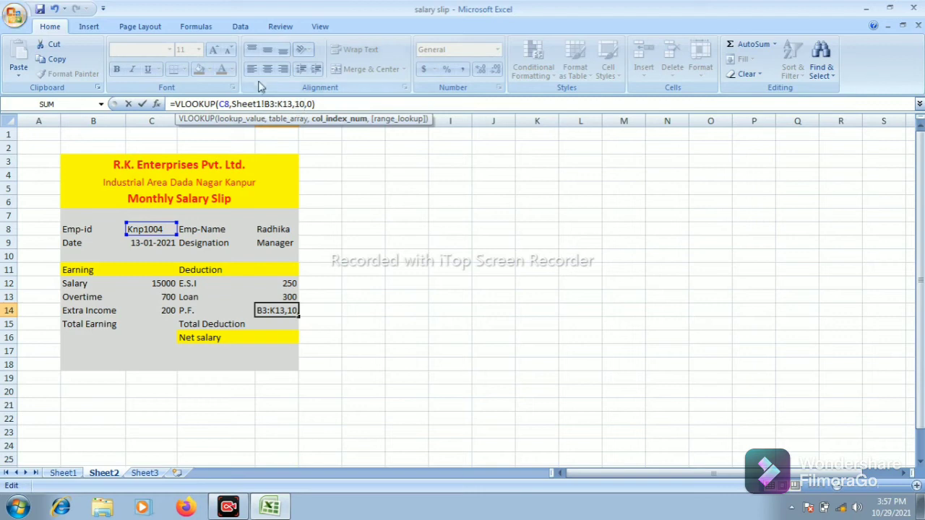
key("Return")
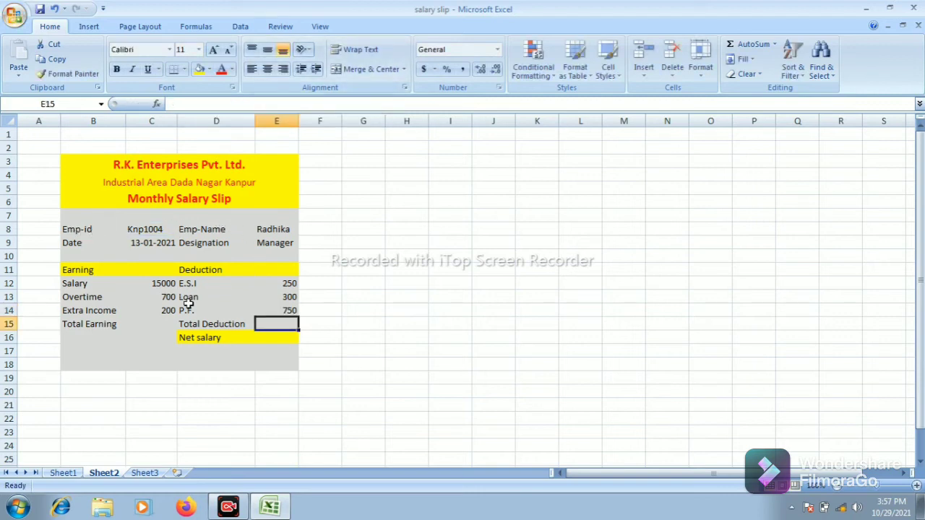
Step: Enter a SUM formula over C12:C14 in cell C15 to calculate Total Earning
left_click(146, 323)
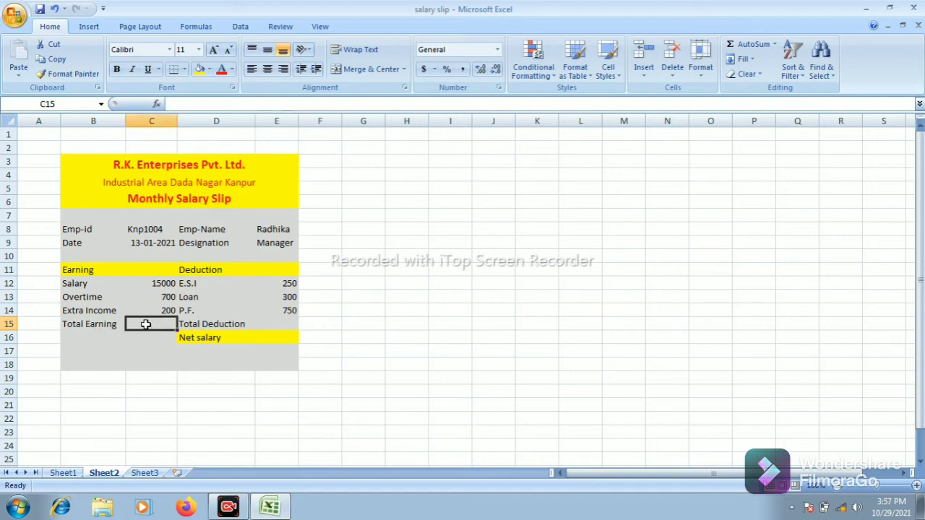
type("=")
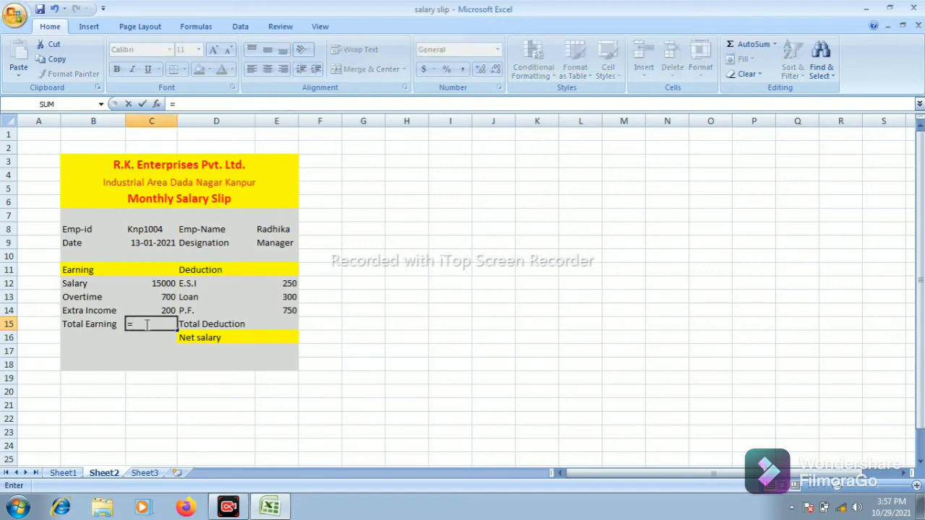
type("sum")
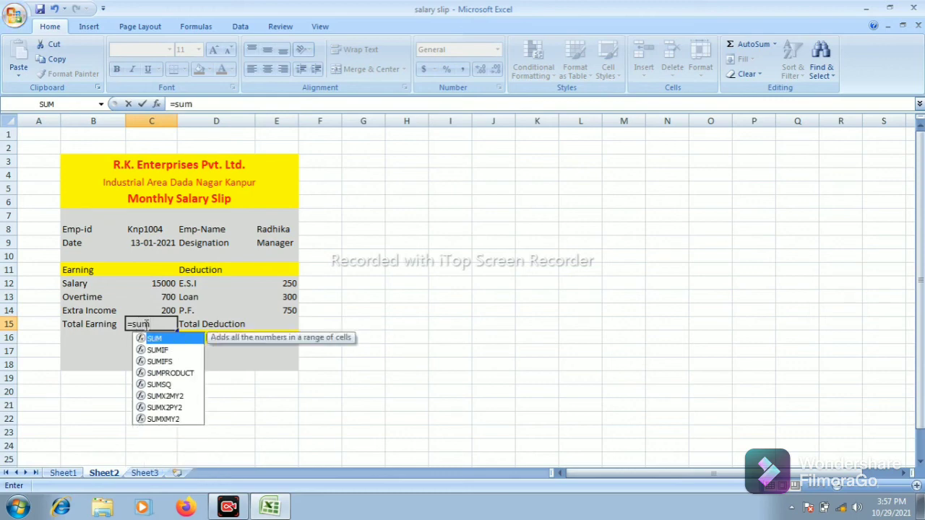
type("(")
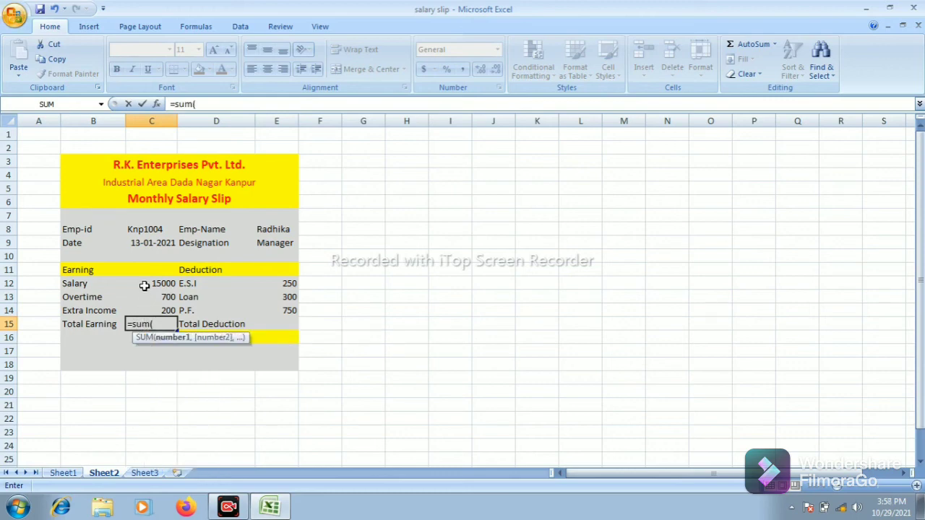
left_click_drag(145, 285, 147, 311)
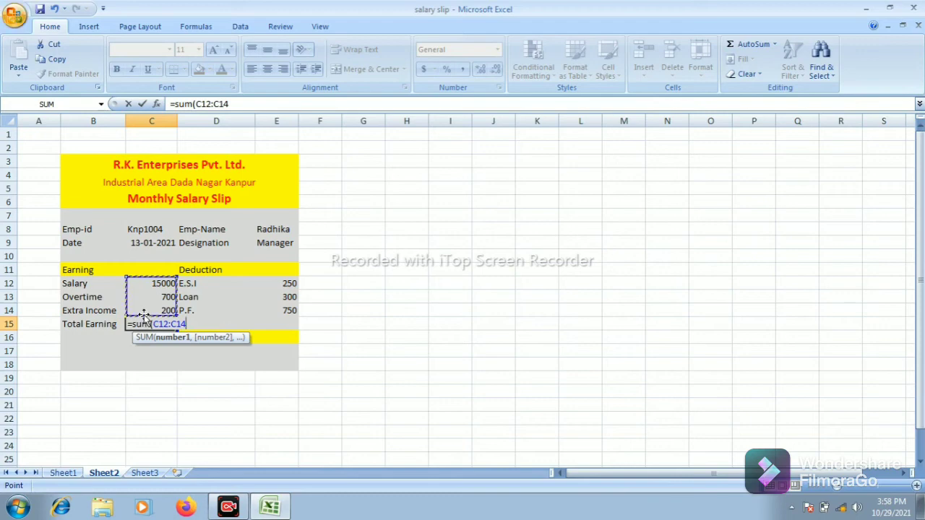
key("Return")
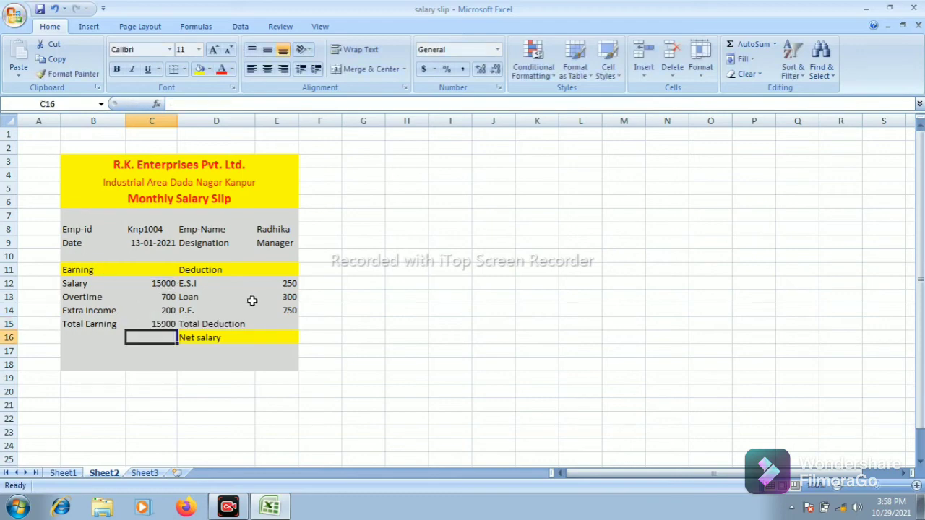
Step: Enter a SUM formula over E12:E14 in cell E15 to calculate Total Deduction
left_click(284, 324)
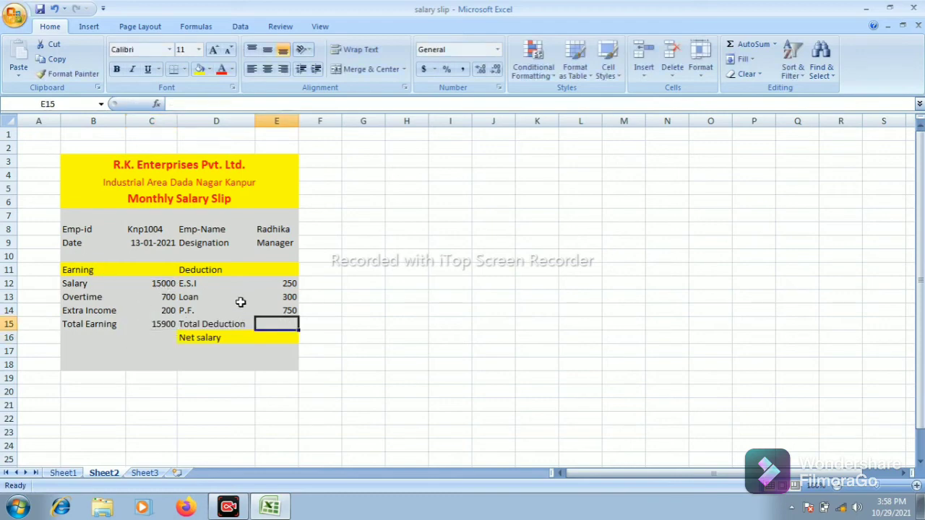
type("=su")
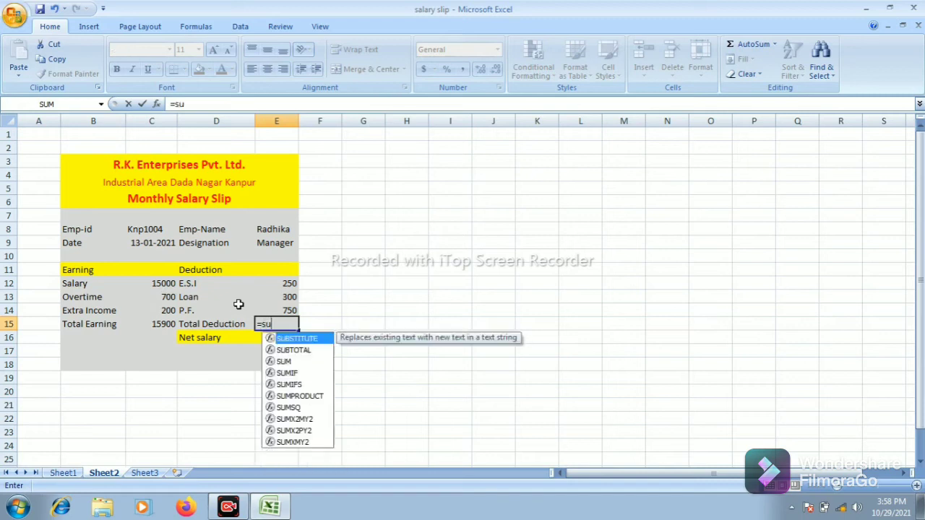
type("m(")
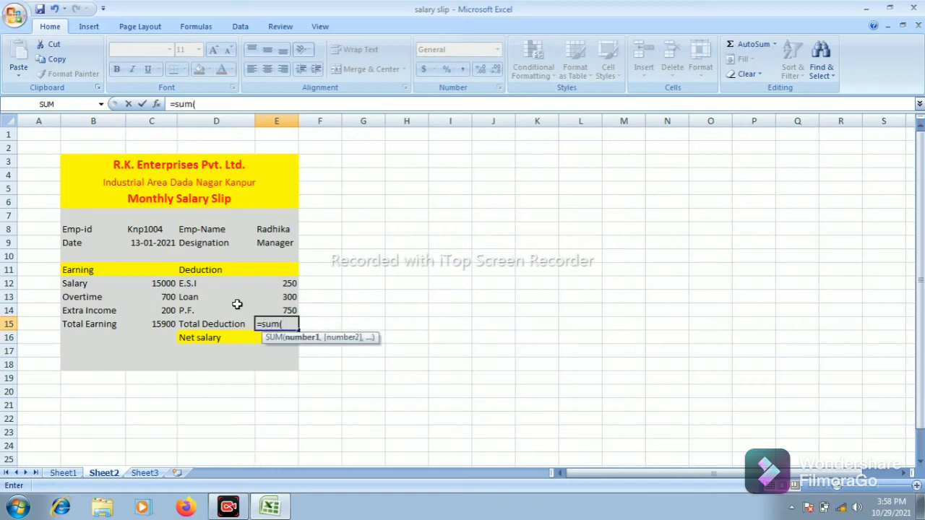
left_click(274, 289)
left_click_drag(274, 289, 277, 311)
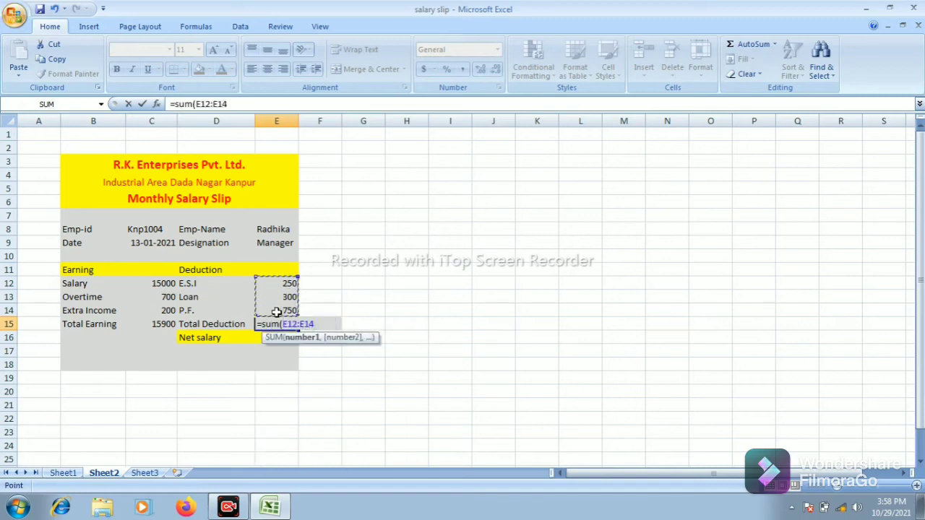
key("Return")
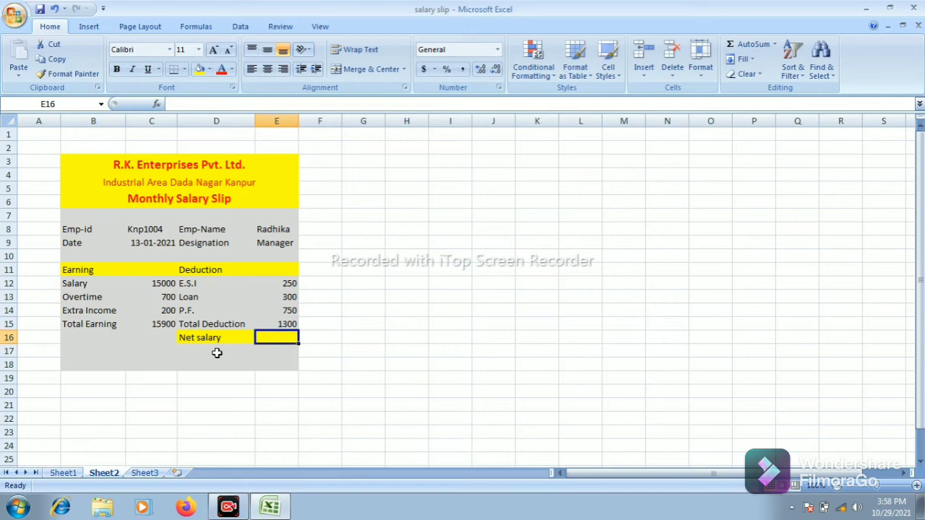
Step: Calculate Net salary in cell E16 by subtracting Total Deduction from Total Earning with =C15-E15
type("=")
left_click(143, 324)
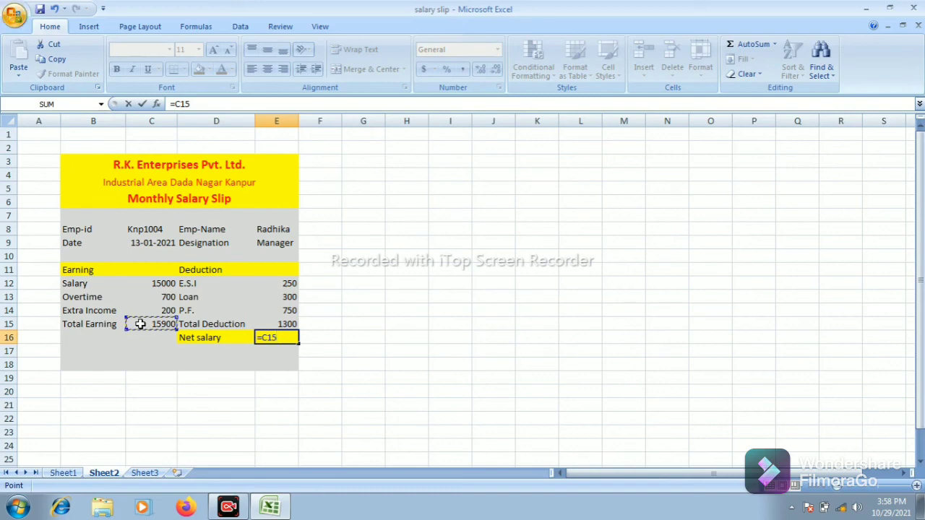
type("-")
left_click(282, 325)
key("Return")
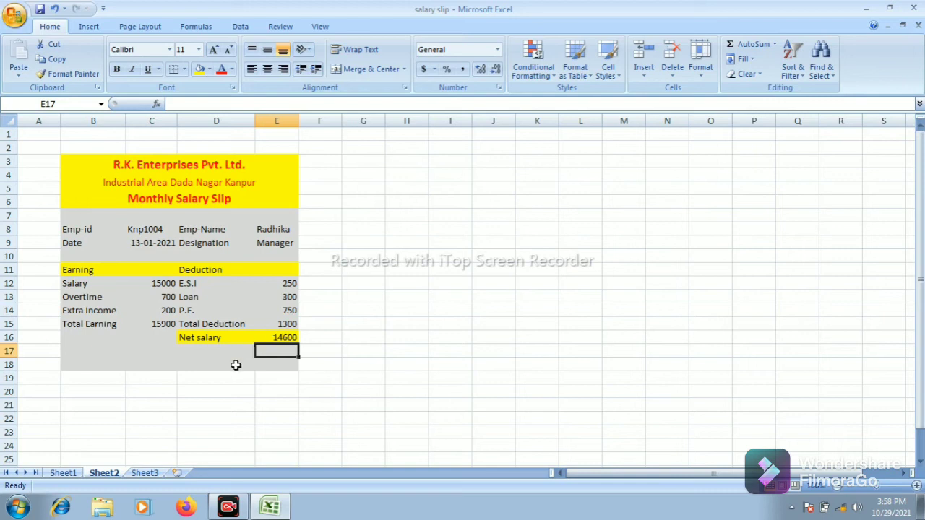
left_click(279, 339)
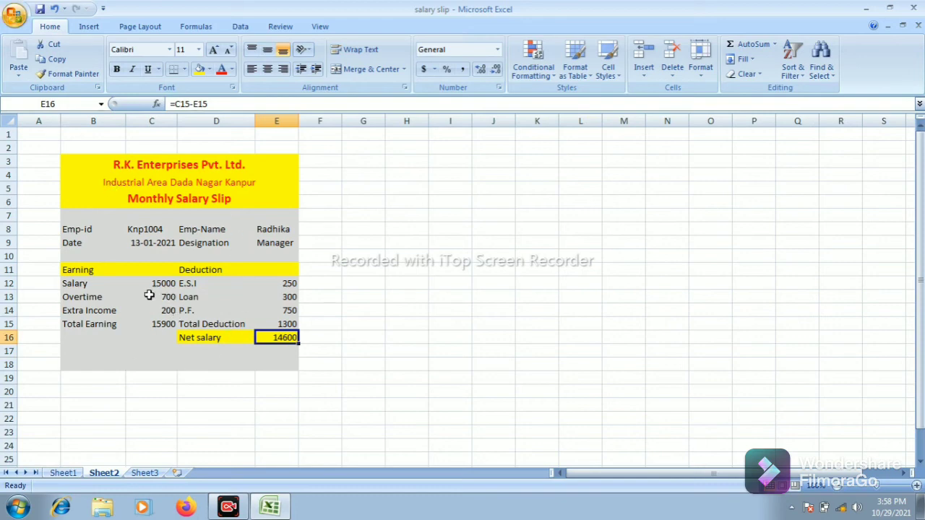
Step: Test the salary slip by choosing the next employee's Emp-id in C8 and check the Net salary cell
left_click(149, 229)
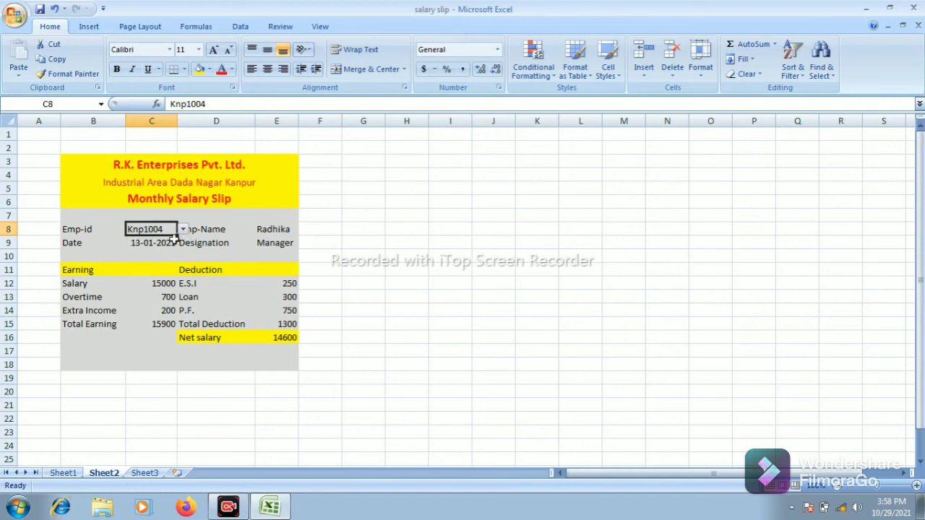
left_click(183, 230)
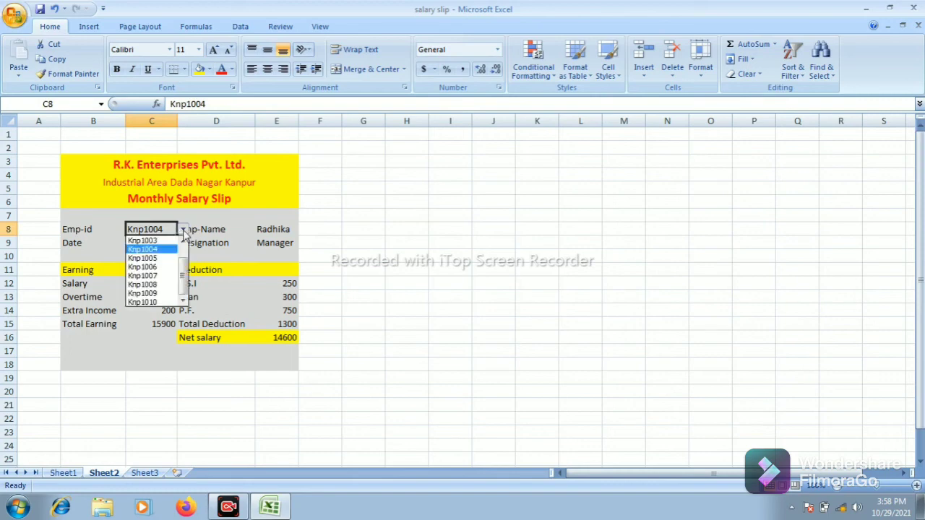
left_click(147, 259)
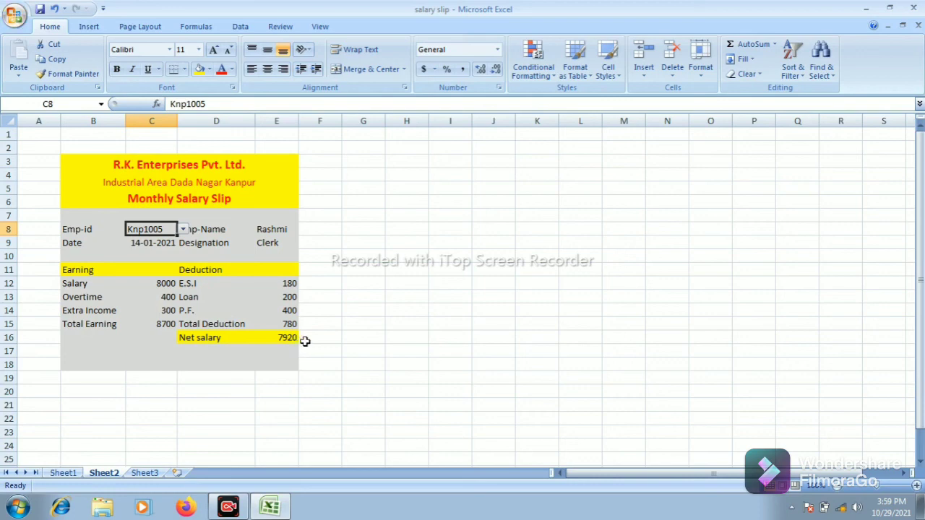
left_click(264, 340)
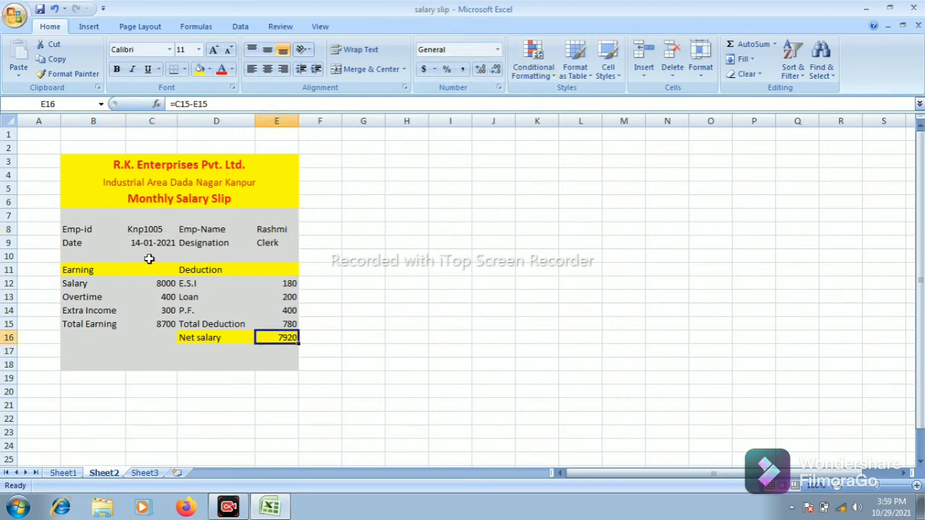
Step: Test the slip with another employee by choosing the Emp-id four entries further down the C8 list
left_click(140, 230)
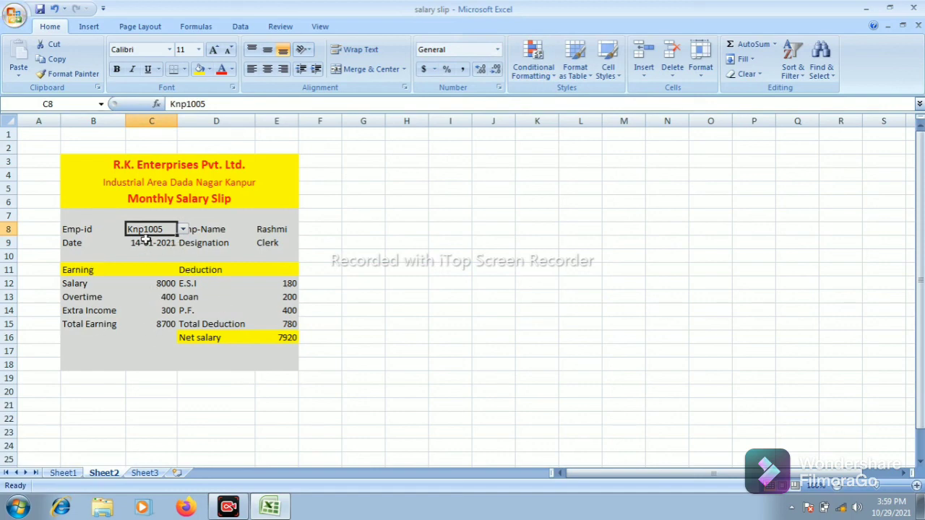
left_click(185, 229)
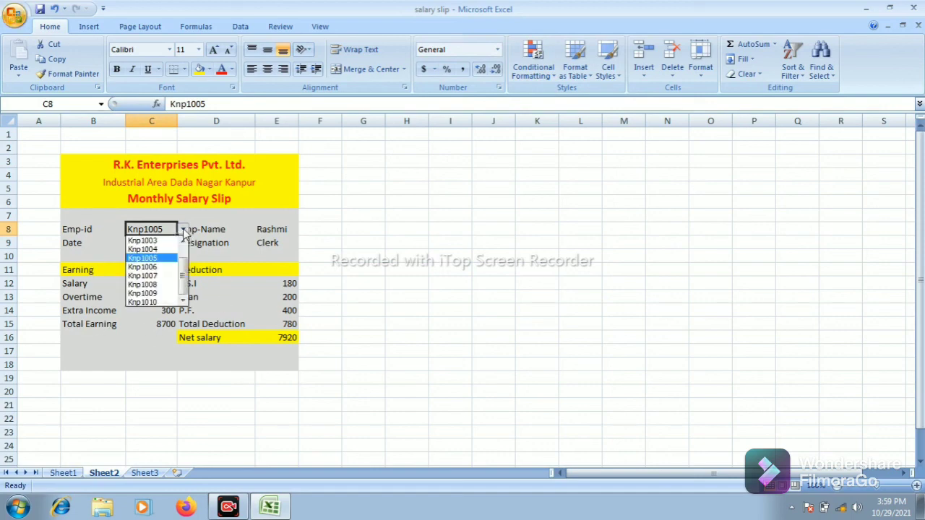
left_click(160, 293)
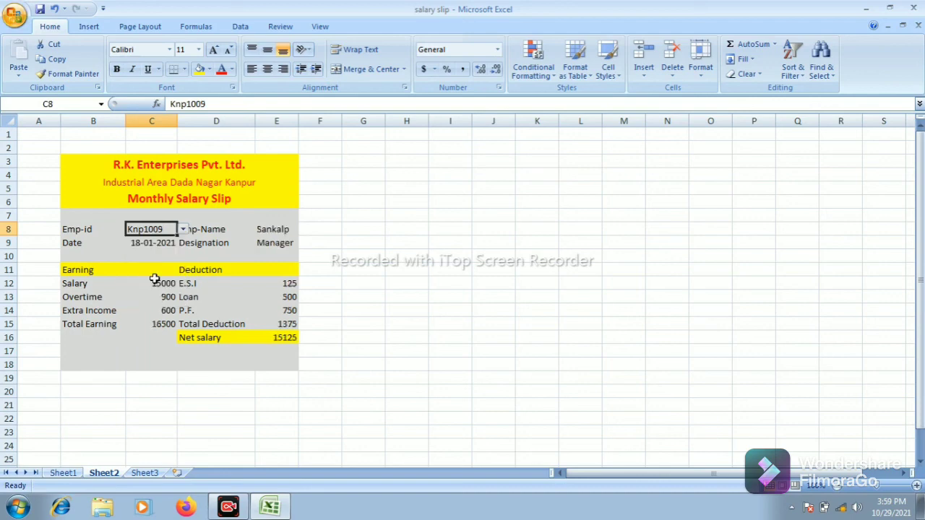
Step: Switch the slip to the employee listed just before the current one by changing the Emp-id in C8
left_click(183, 229)
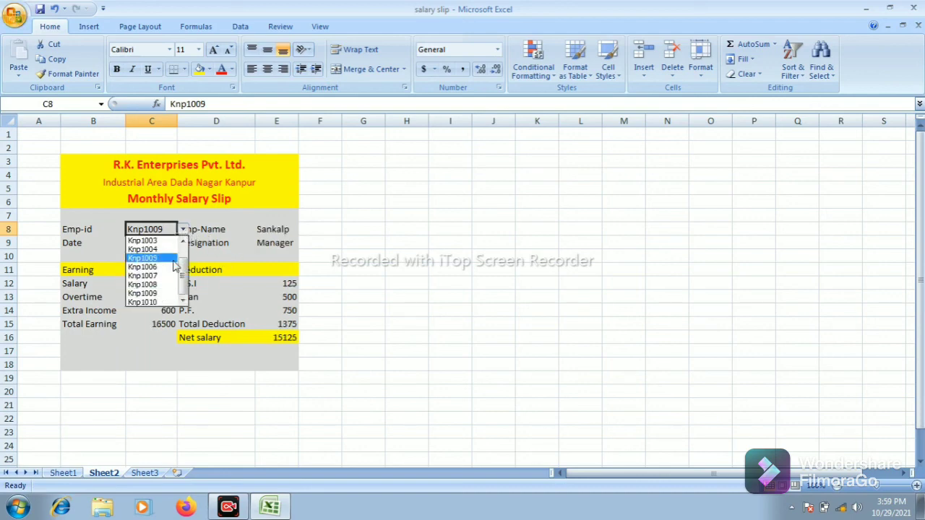
left_click(144, 285)
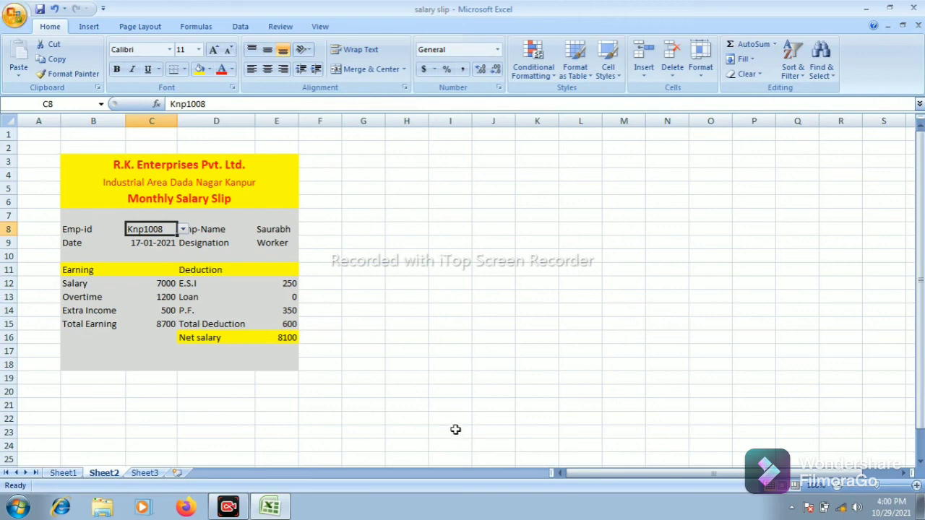
mouse_move(232, 510)
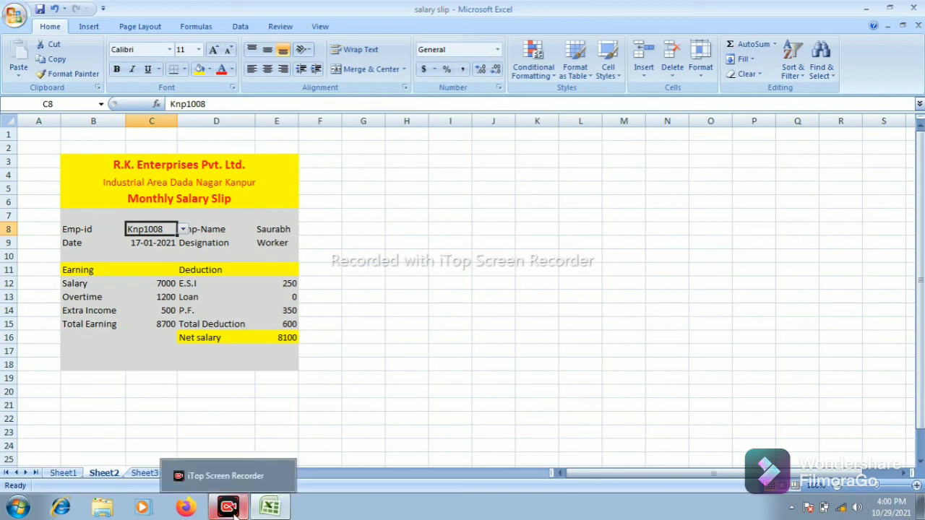